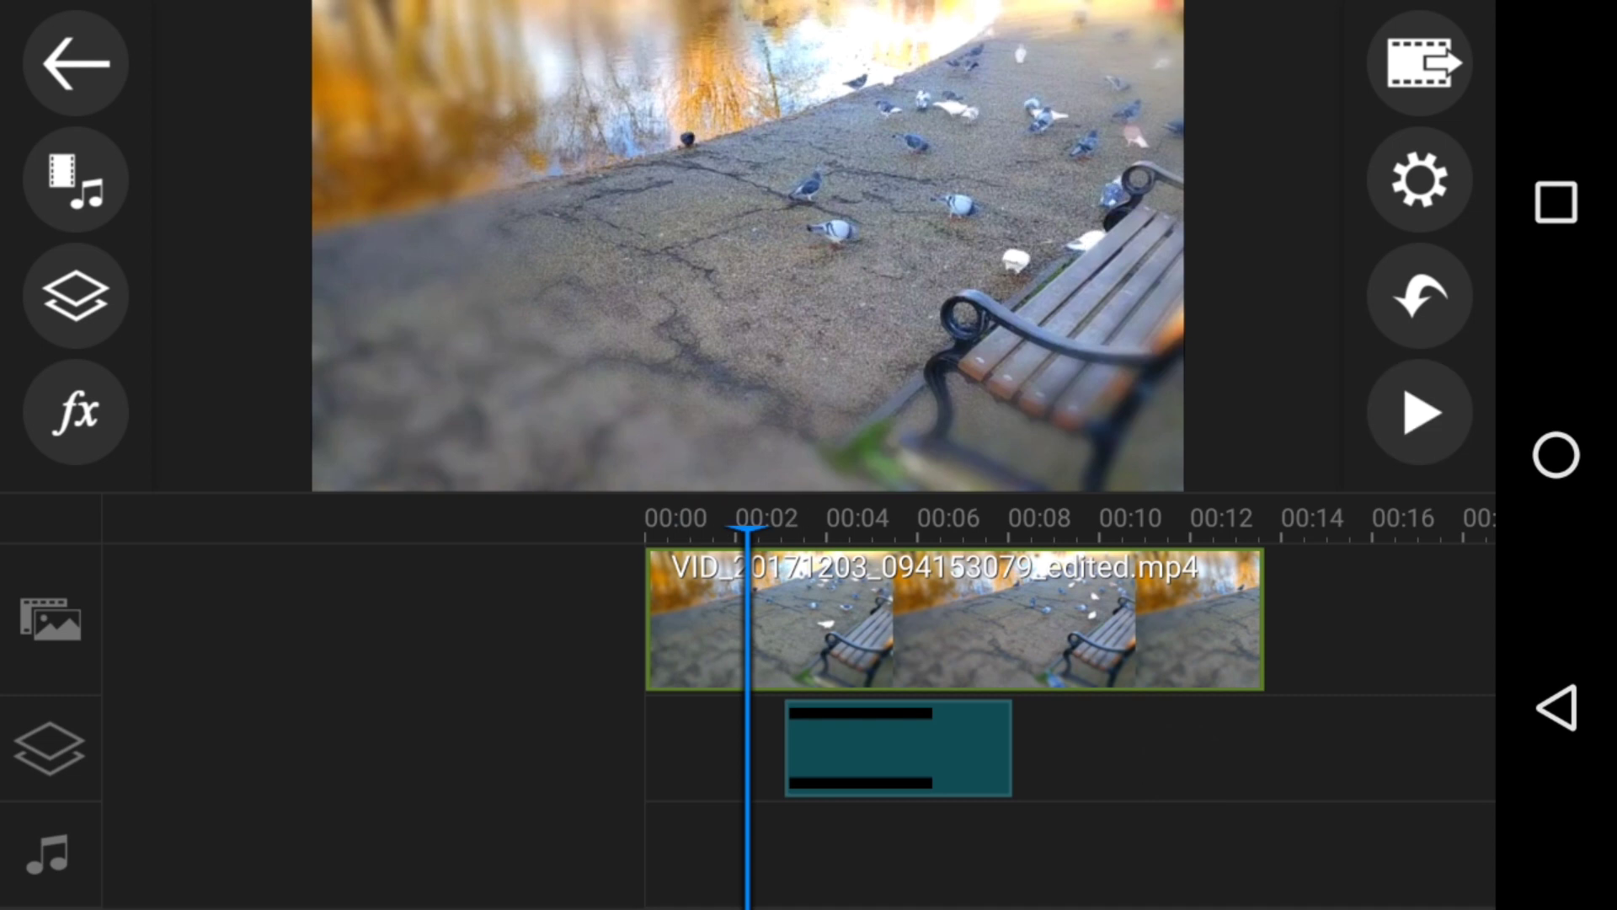
Step: Scrub through the timeline and briefly inspect the black-bar overlay clip
{"action": "mouse_move", "coordinate": [1279, 791]}
{"action": "left_mouse_down"}
{"action": "mouse_move", "coordinate": [1314, 792]}
{"action": "mouse_move", "coordinate": [1252, 801]}
{"action": "mouse_move", "coordinate": [1285, 801]}
{"action": "left_mouse_up"}
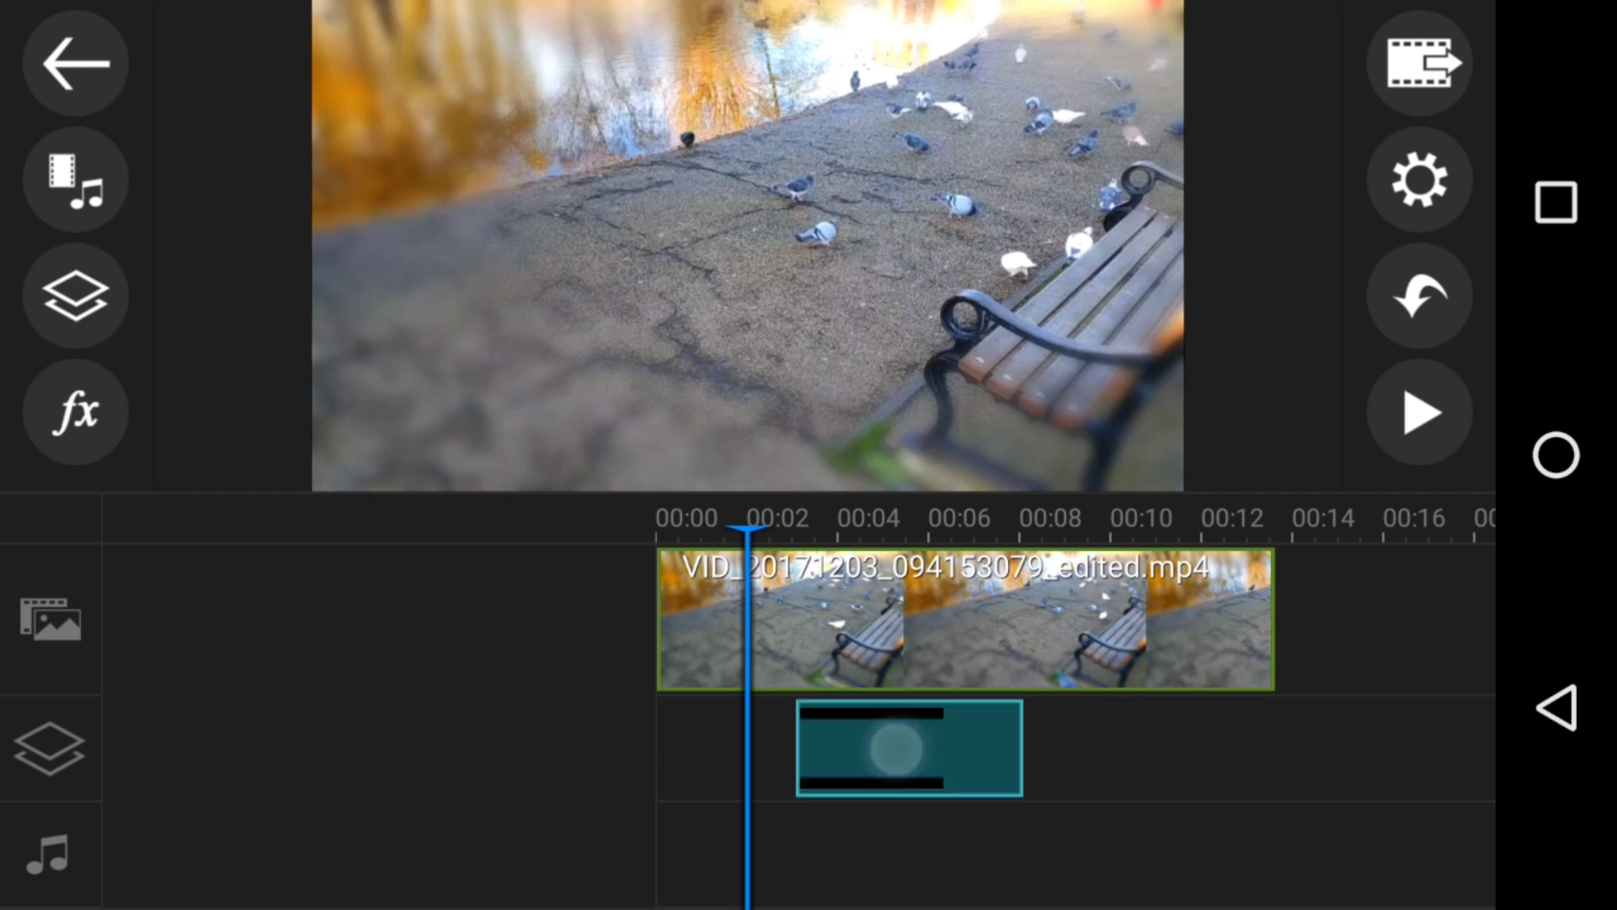
{"action": "left_click", "coordinate": [910, 747]}
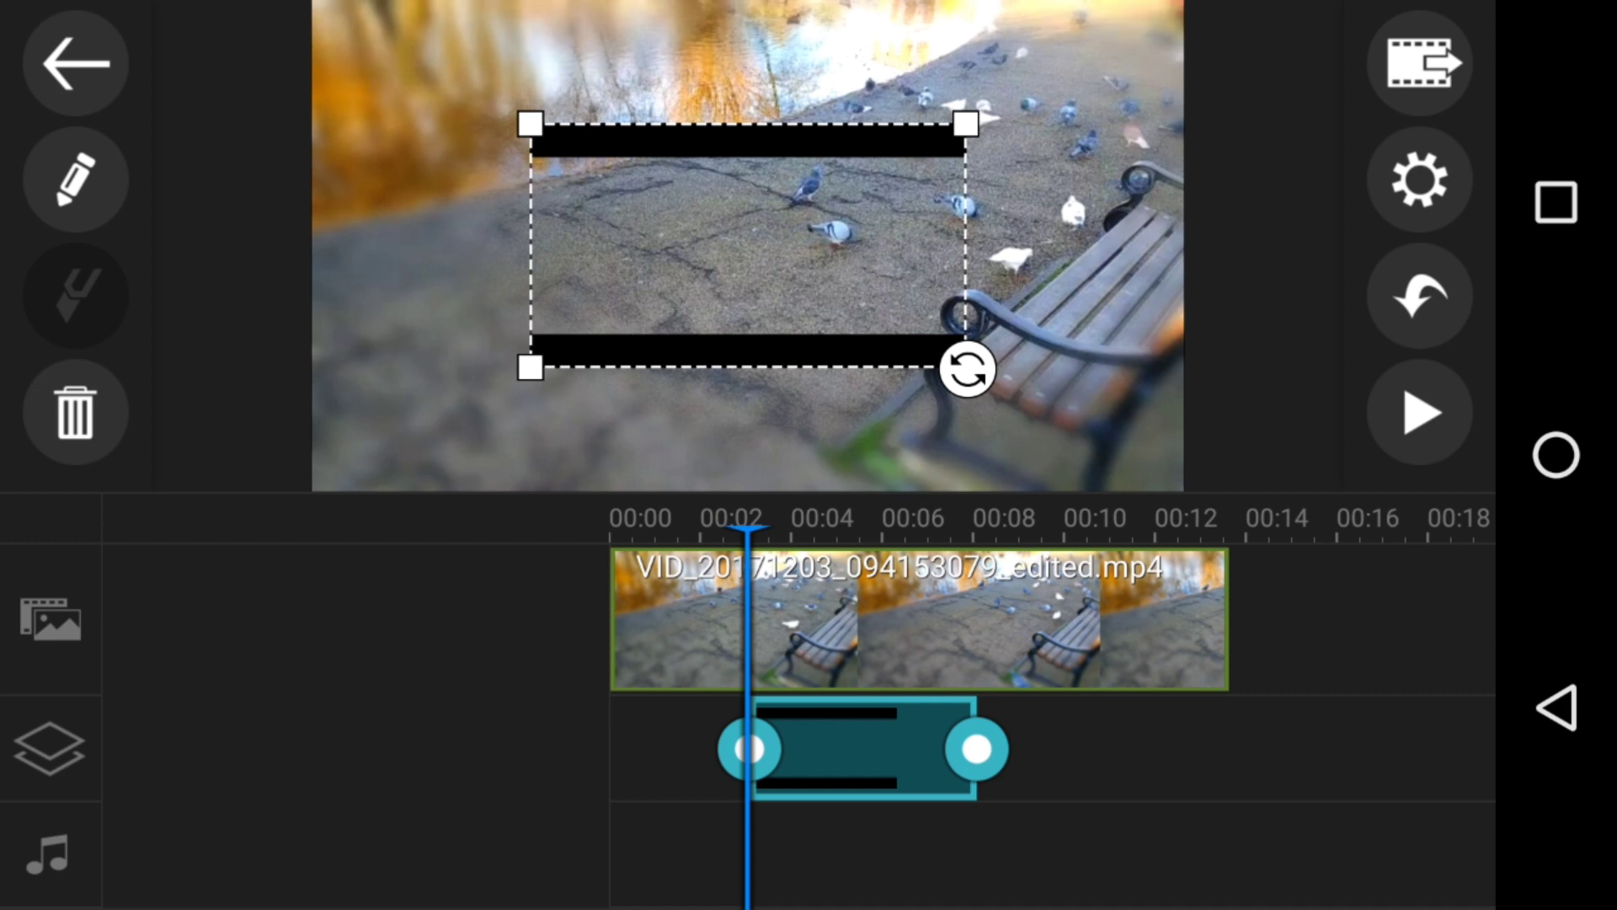
{"action": "left_click_drag", "start_coordinate": [1102, 808], "coordinate": [923, 849]}
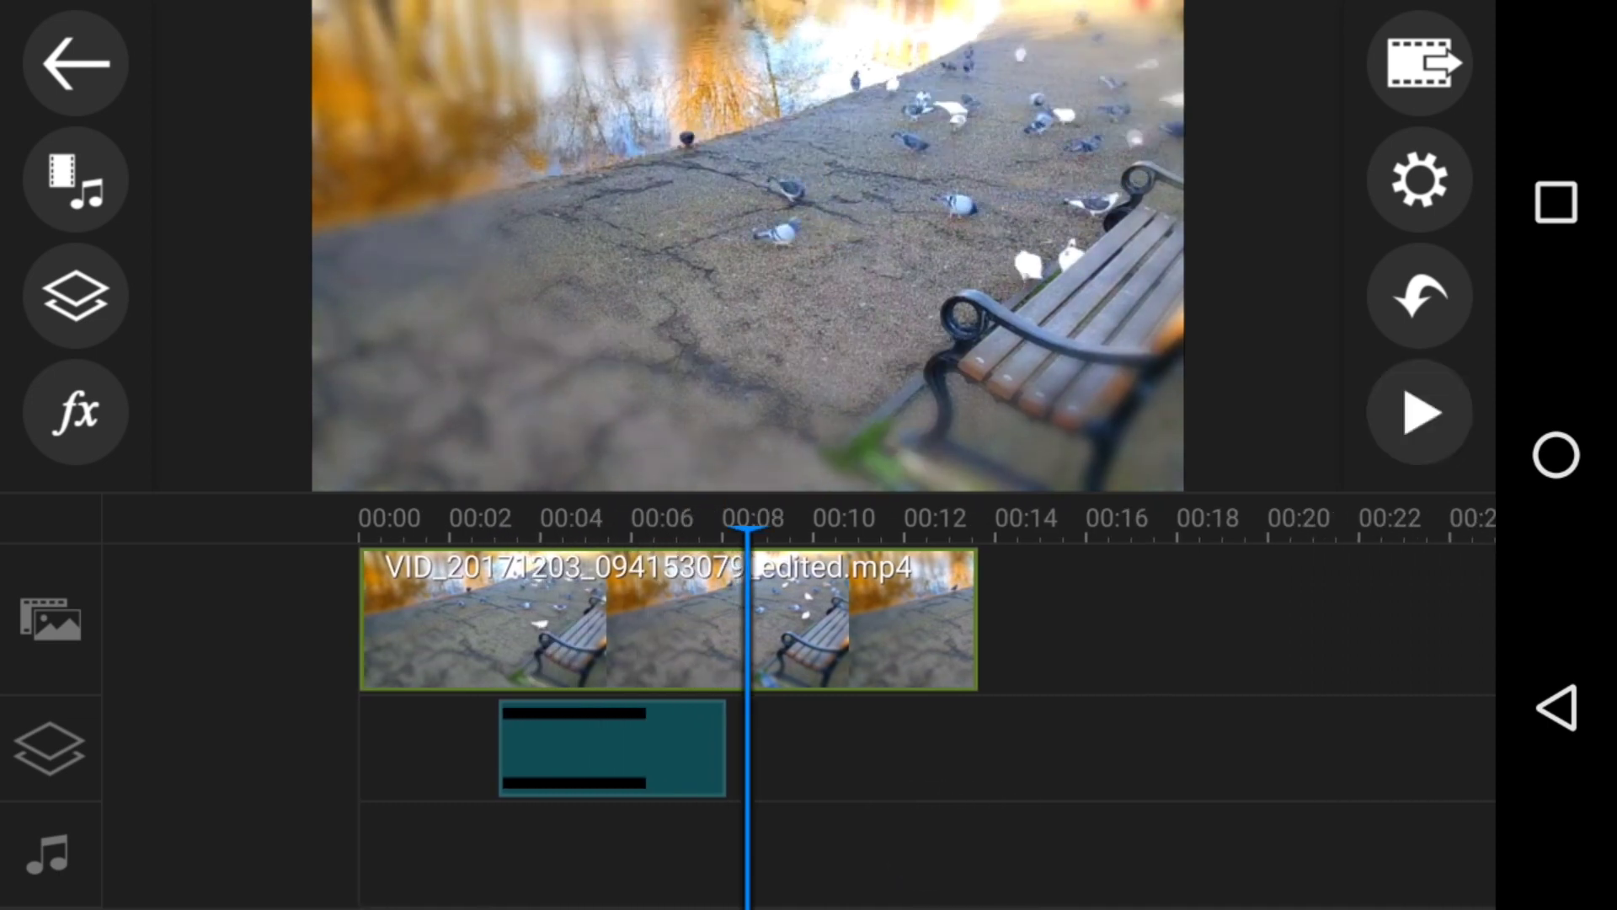
{"action": "left_click_drag", "start_coordinate": [1105, 808], "coordinate": [1256, 801]}
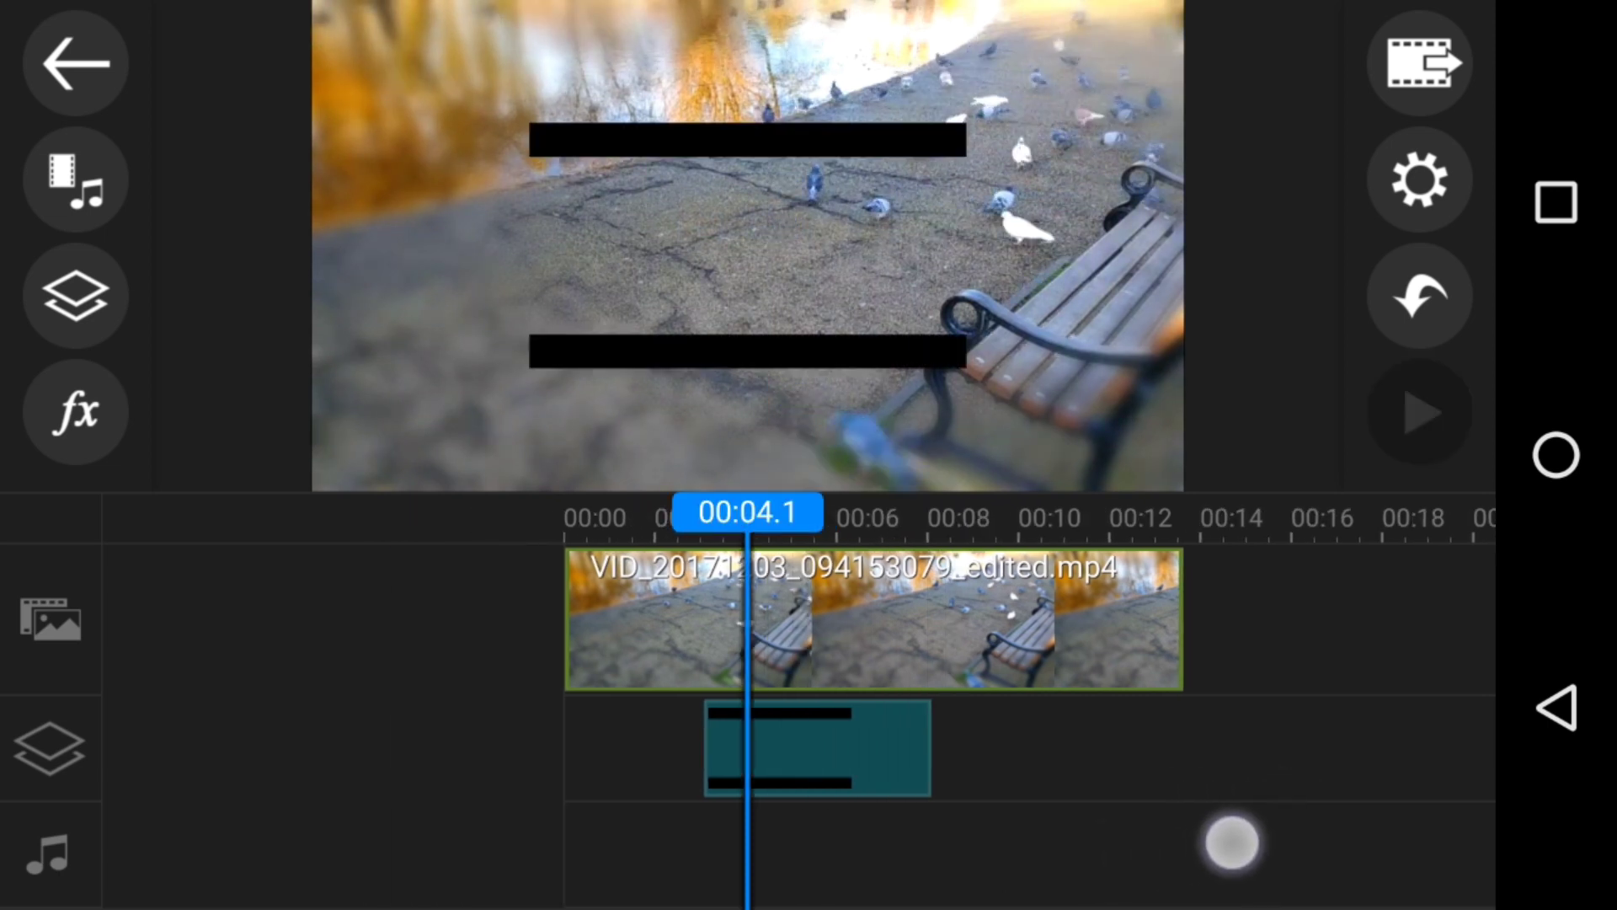
{"action": "left_click_drag", "start_coordinate": [1175, 842], "coordinate": [1293, 842]}
Step: Apply the Noir black-and-white colour filter to the pigeon video clip
{"action": "left_click", "coordinate": [836, 615]}
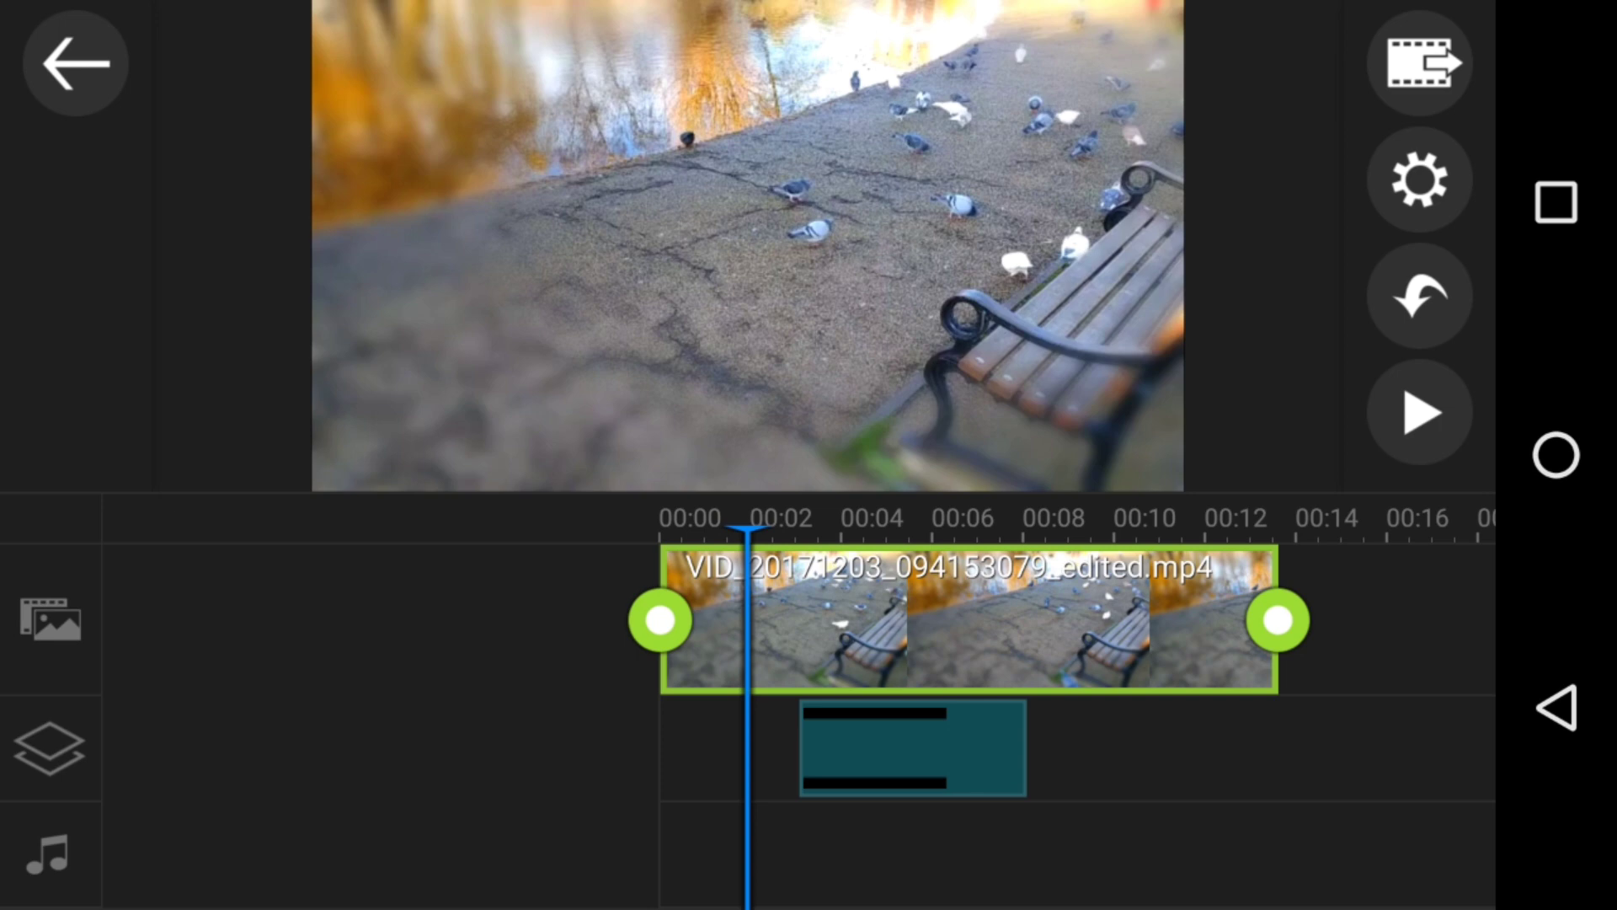
{"action": "left_click", "coordinate": [77, 180]}
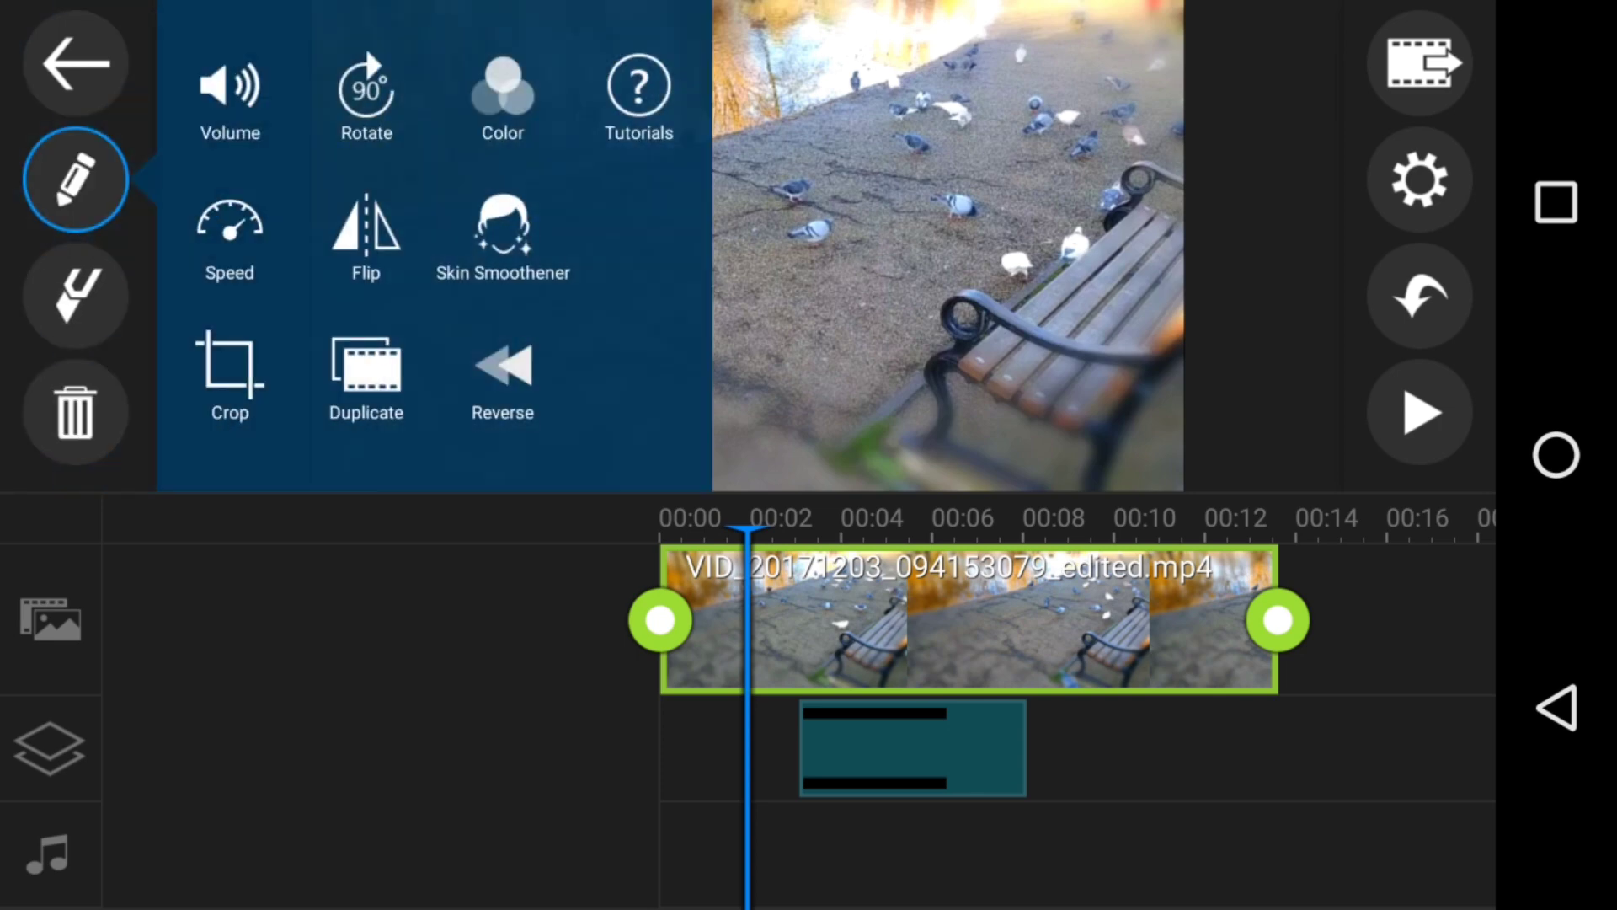
{"action": "left_click", "coordinate": [503, 96]}
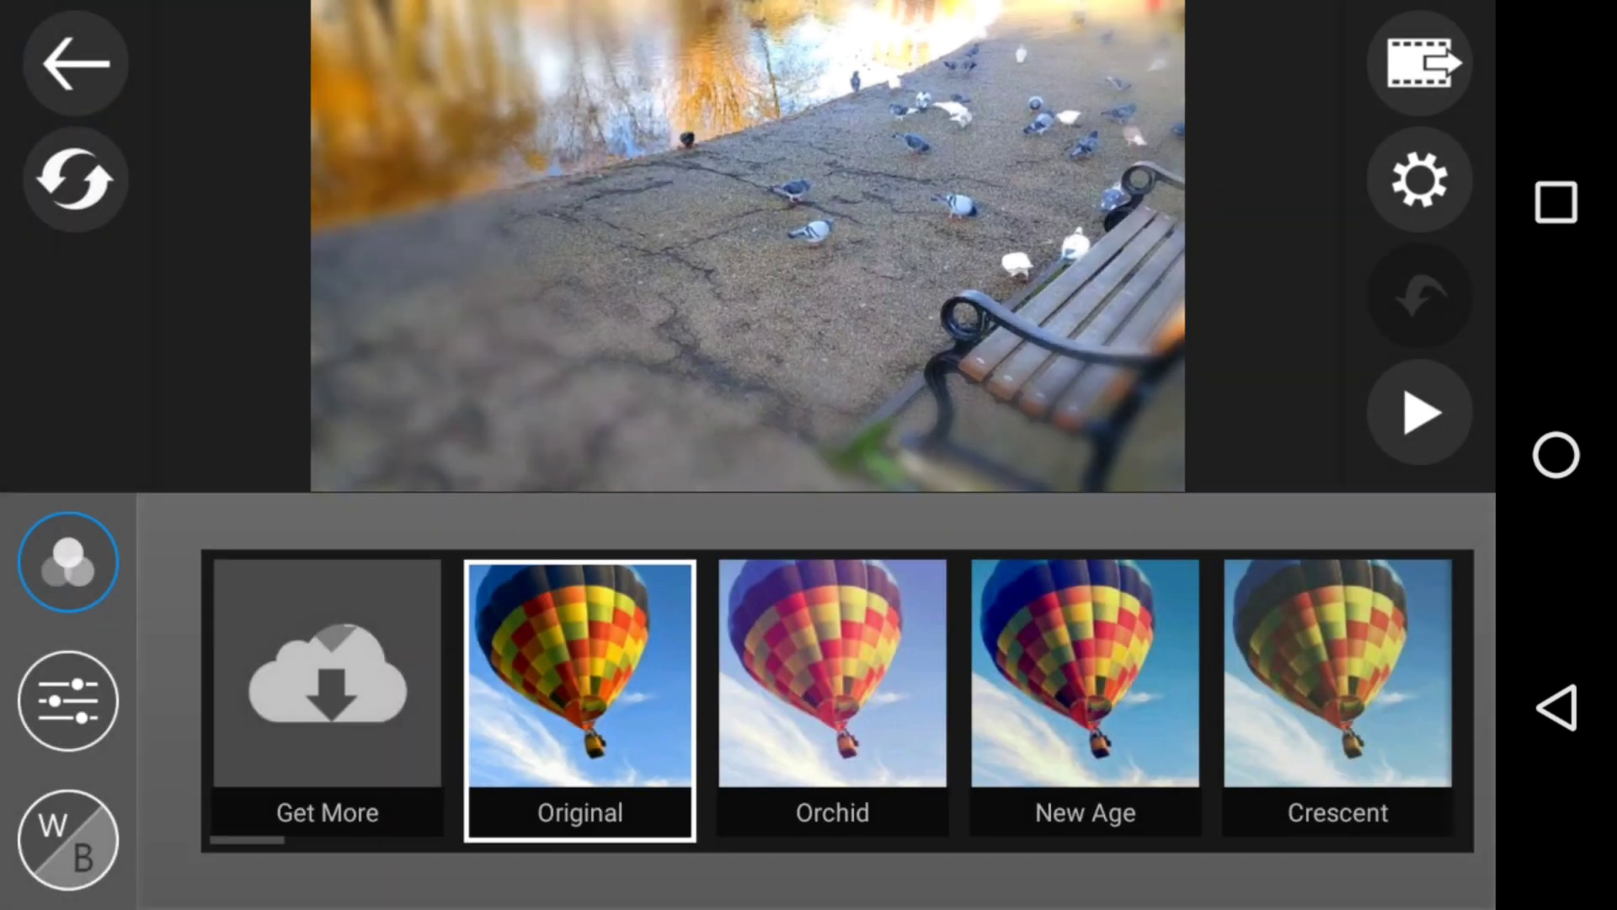
{"action": "left_click_drag", "start_coordinate": [1136, 696], "coordinate": [380, 694]}
{"action": "left_click_drag", "start_coordinate": [1074, 695], "coordinate": [253, 694]}
{"action": "left_click_drag", "start_coordinate": [935, 714], "coordinate": [469, 741]}
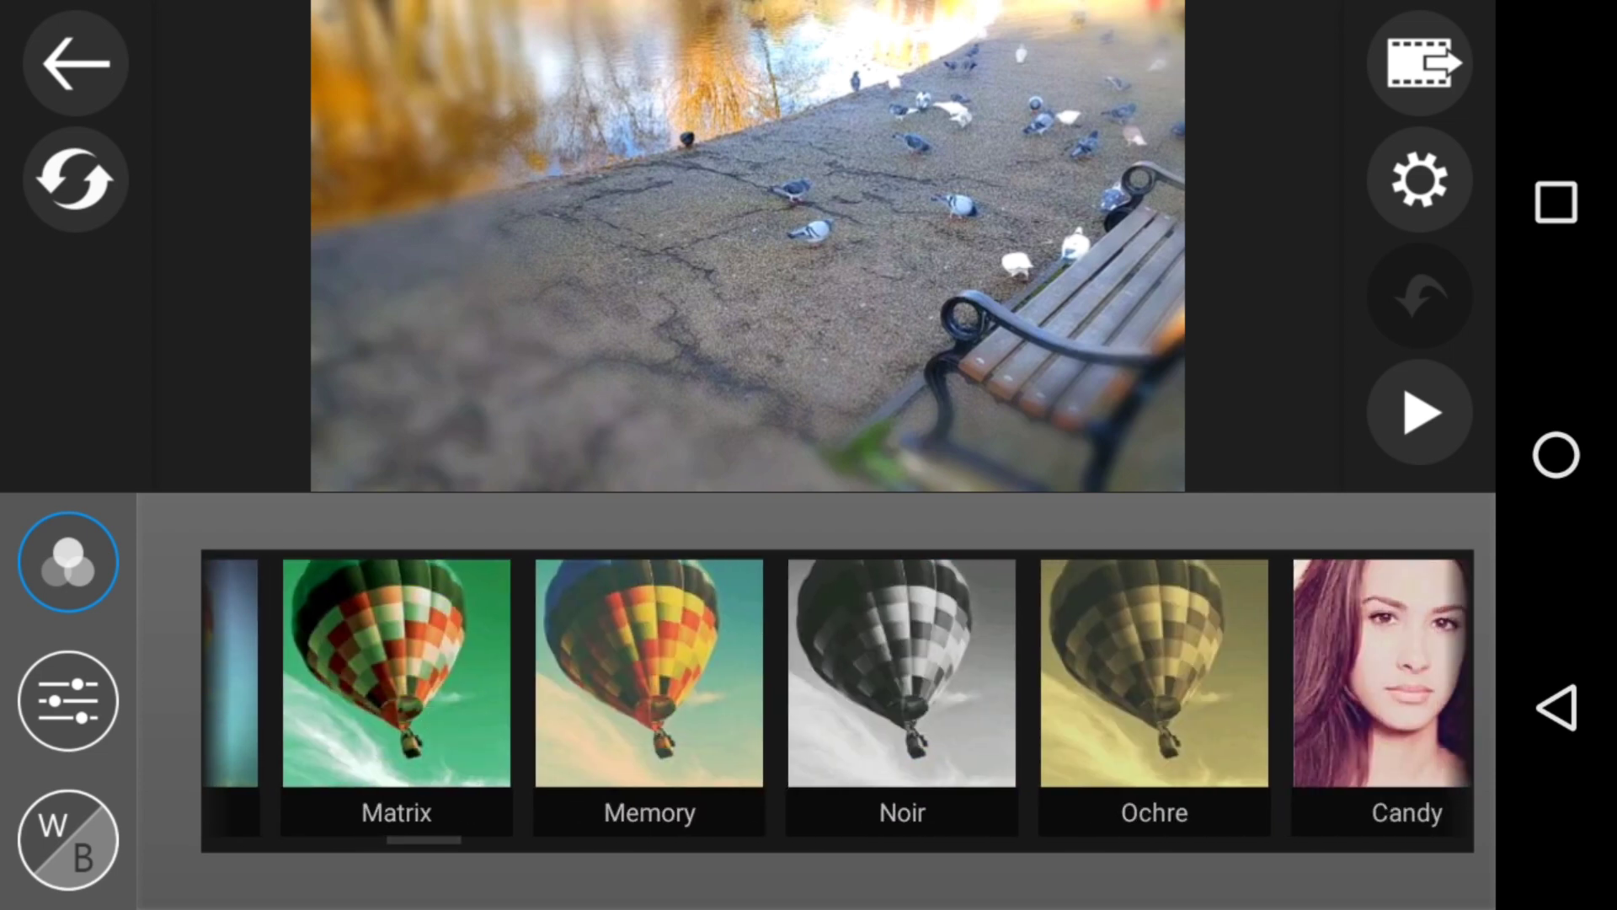
{"action": "left_click", "coordinate": [915, 652]}
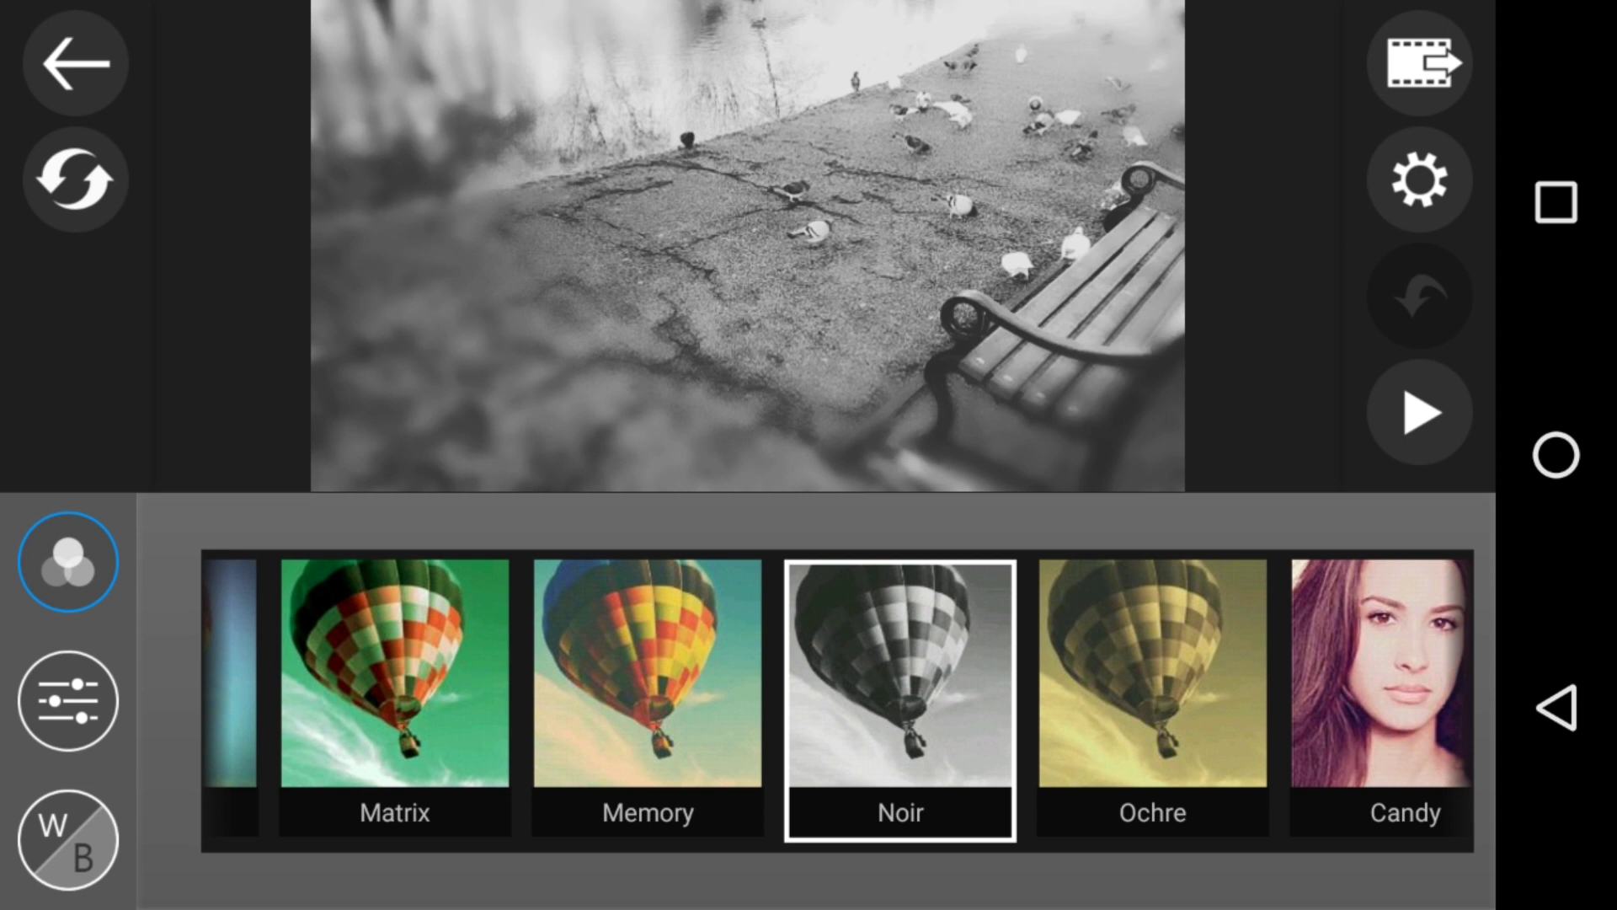
{"action": "left_click", "coordinate": [76, 64]}
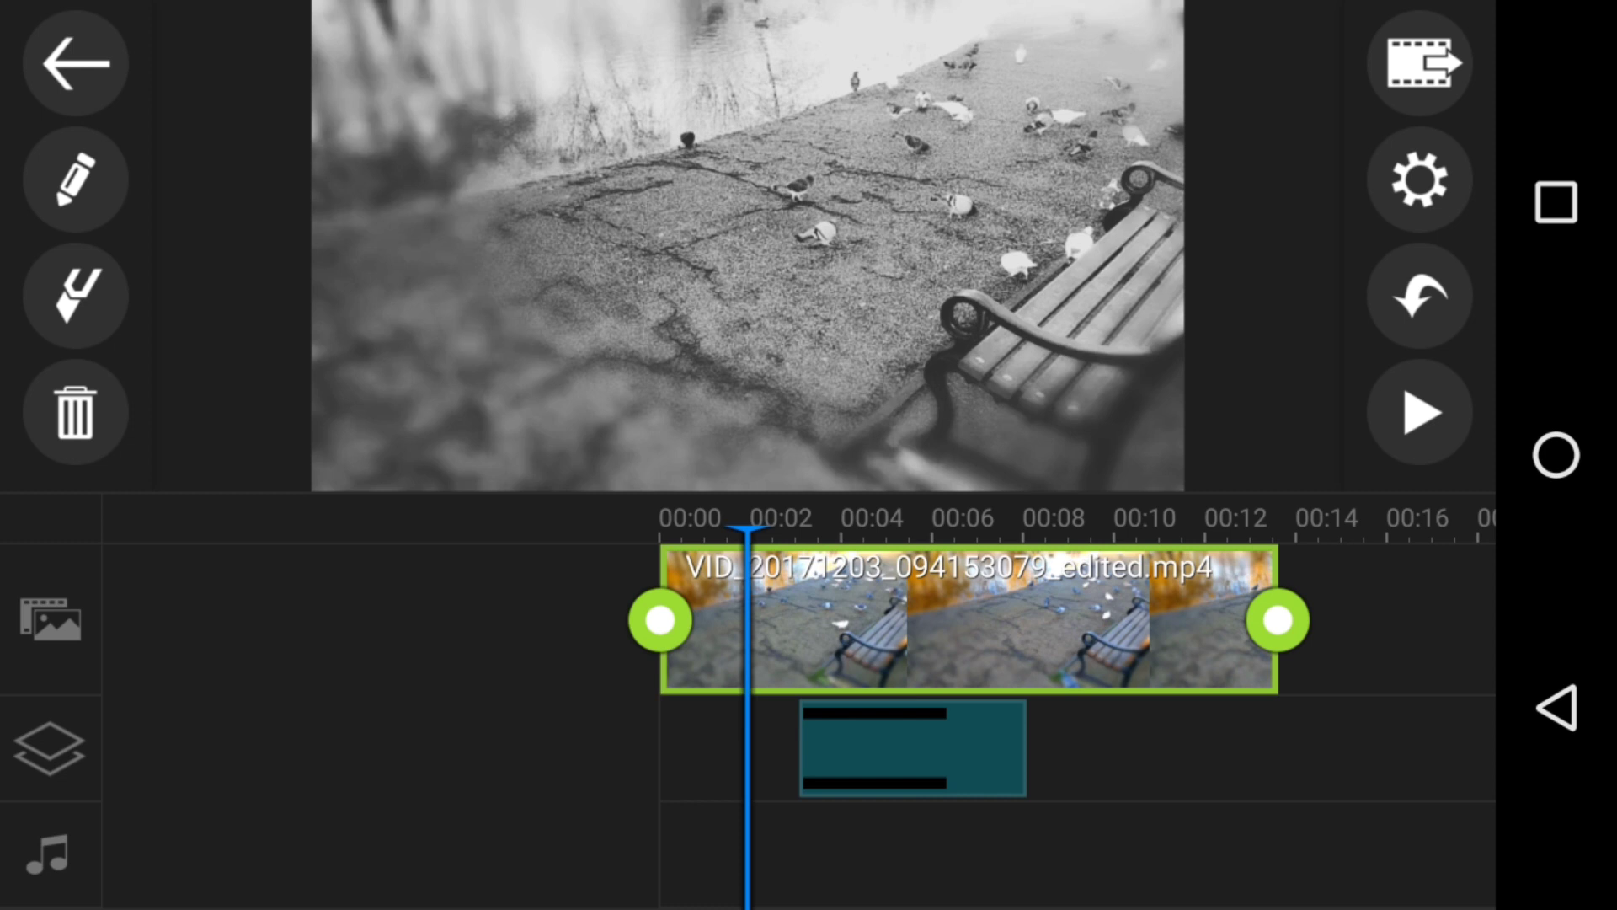
Step: Add the Water Reflection effect at the start of the video clip
{"action": "mouse_move", "coordinate": [1156, 819]}
{"action": "left_mouse_down"}
{"action": "mouse_move", "coordinate": [1299, 795]}
{"action": "mouse_move", "coordinate": [1166, 797]}
{"action": "left_mouse_up"}
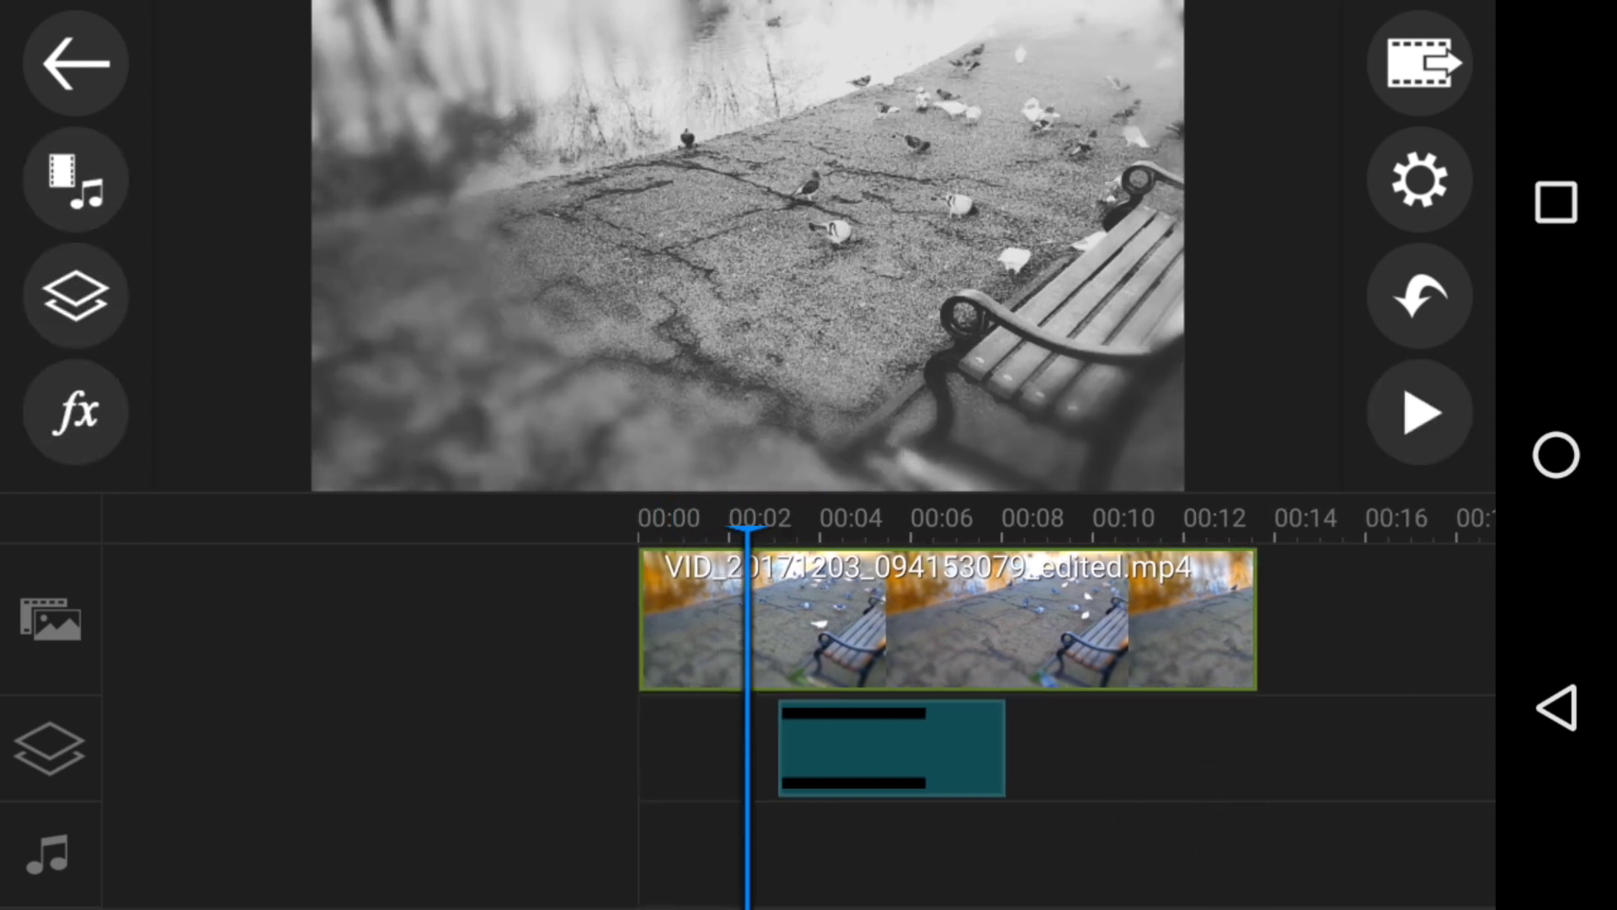
{"action": "left_click", "coordinate": [76, 411]}
{"action": "left_click_drag", "start_coordinate": [1263, 379], "coordinate": [191, 380]}
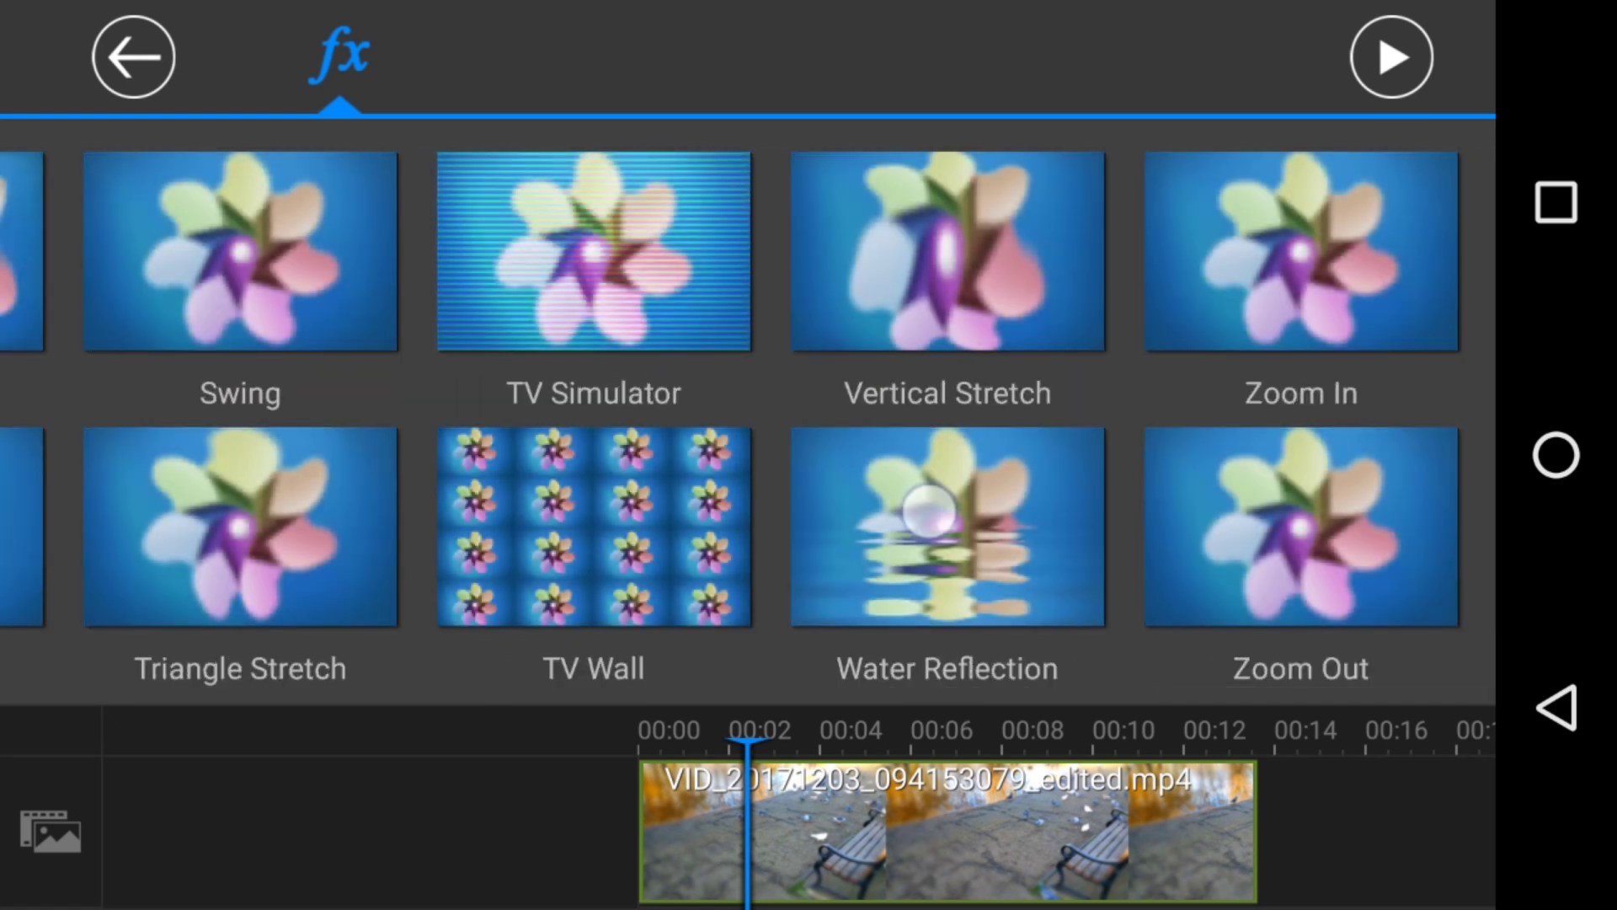
{"action": "left_click", "coordinate": [929, 512]}
{"action": "left_click", "coordinate": [946, 523]}
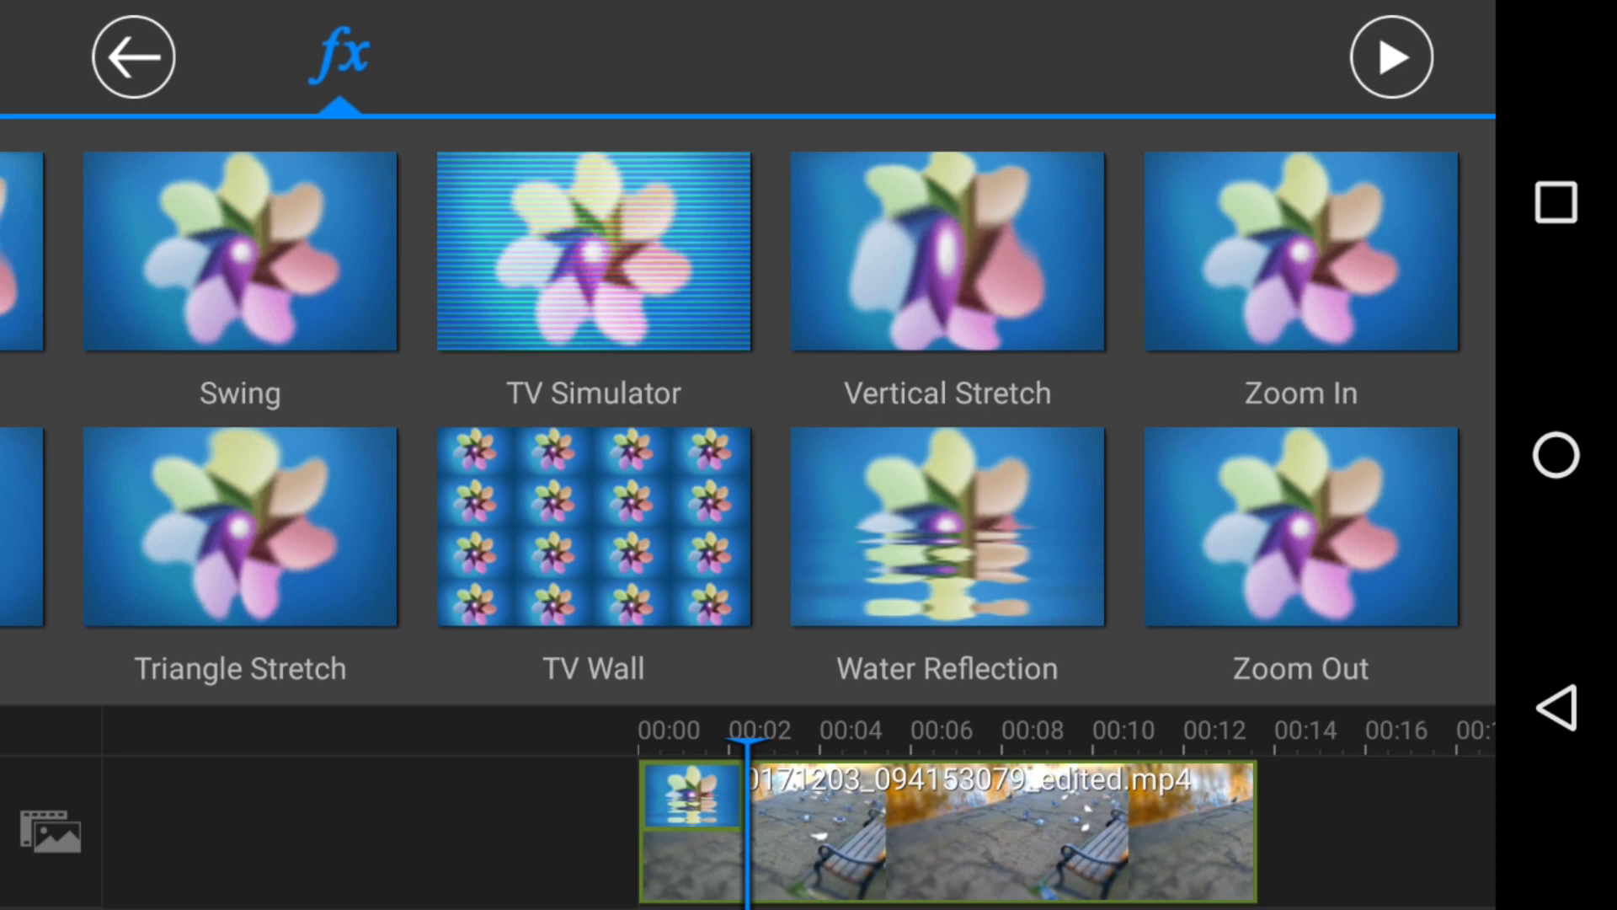
{"action": "left_click", "coordinate": [132, 57]}
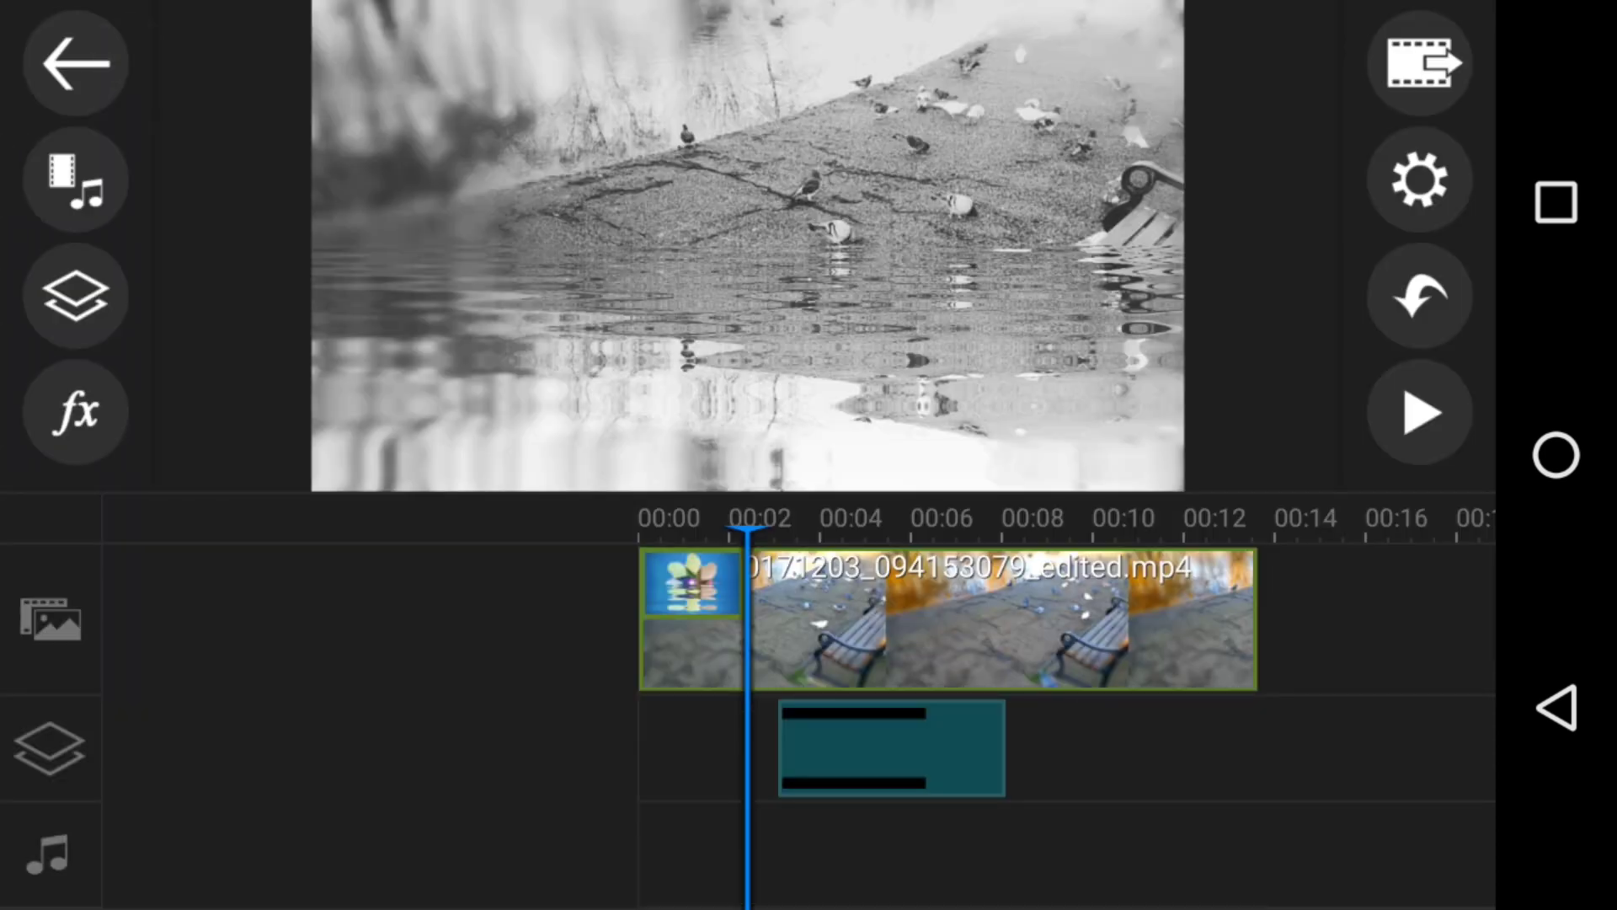
{"action": "left_click_drag", "start_coordinate": [1262, 833], "coordinate": [1270, 828]}
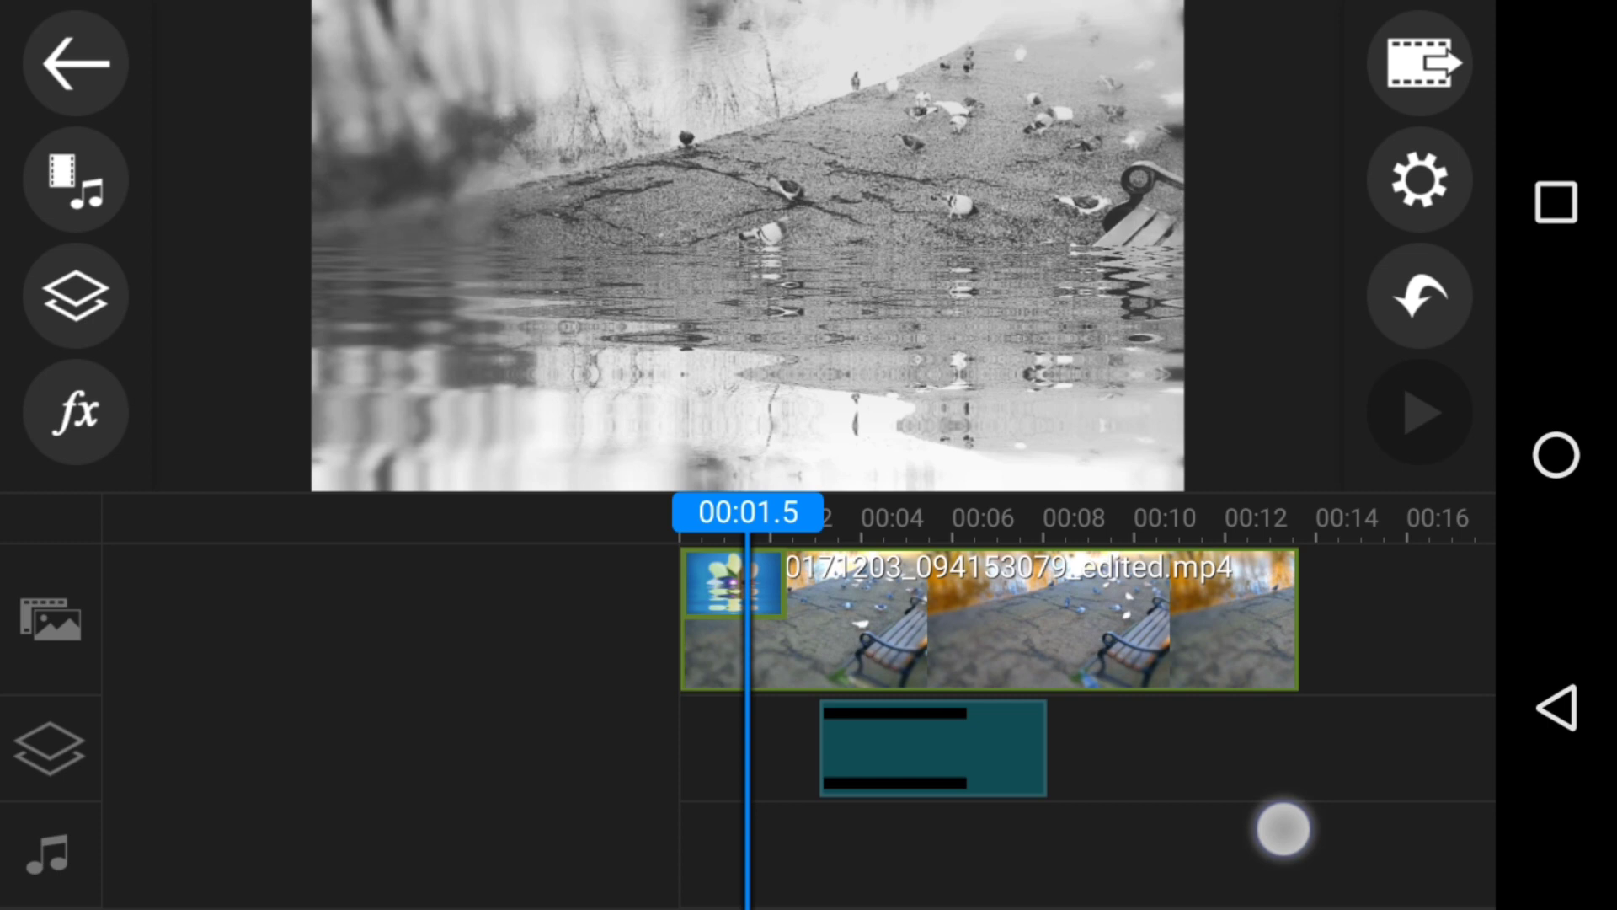
{"action": "left_click_drag", "start_coordinate": [1252, 816], "coordinate": [1108, 826]}
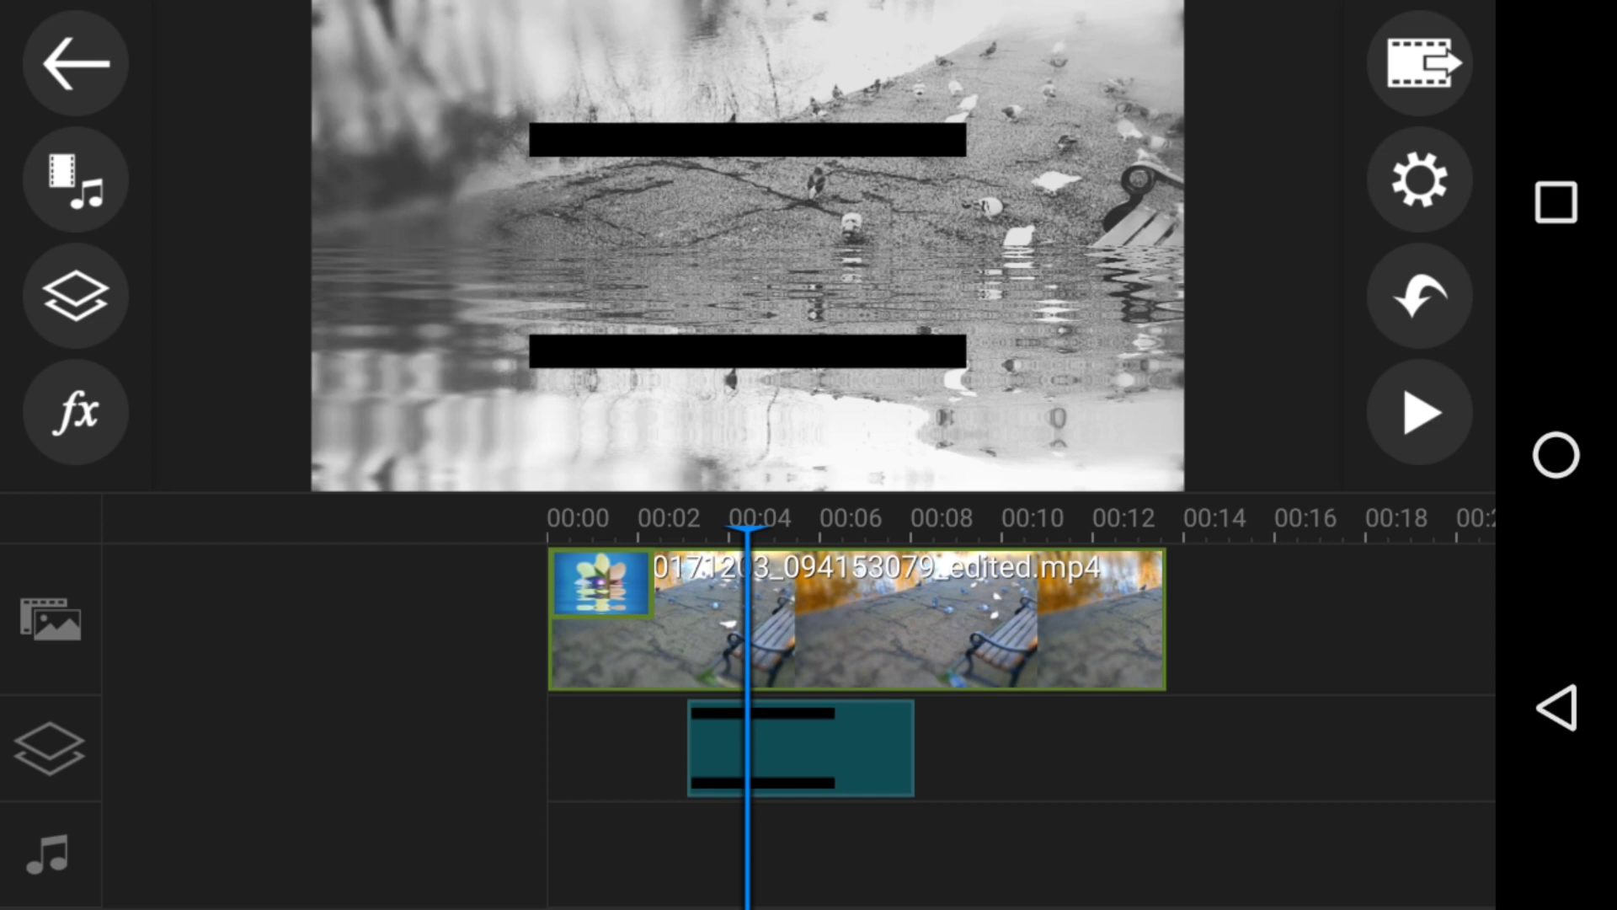
Step: Enlarge the black-bar overlay to fill the frame and extend it to the clip's end
{"action": "left_click", "coordinate": [821, 748]}
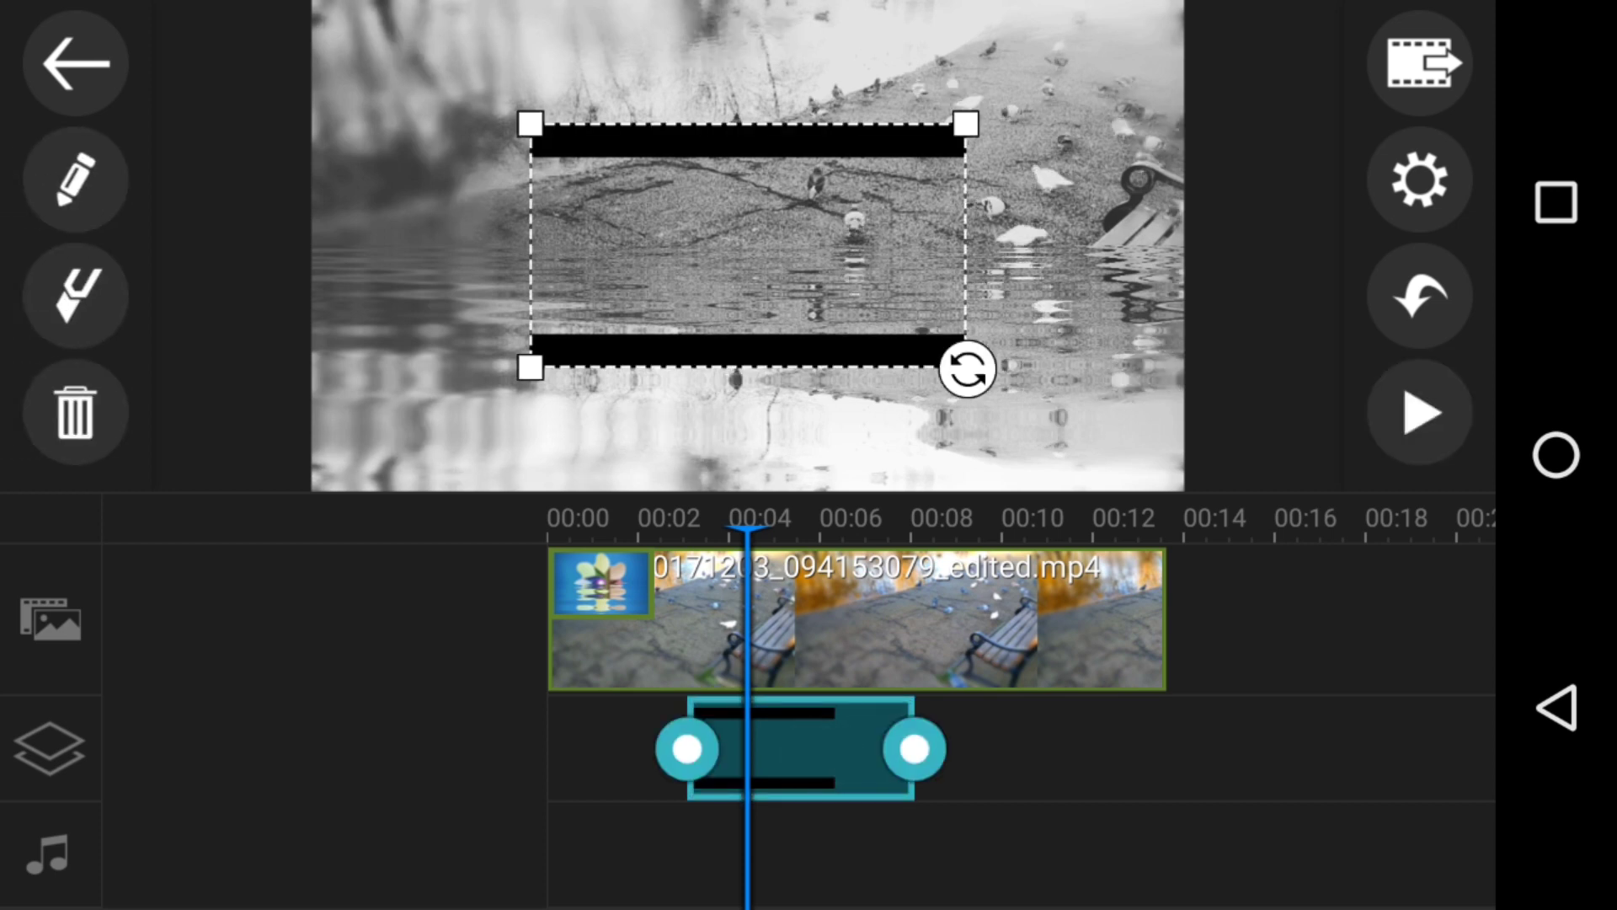
{"action": "left_click_drag", "start_coordinate": [455, 405], "coordinate": [213, 617]}
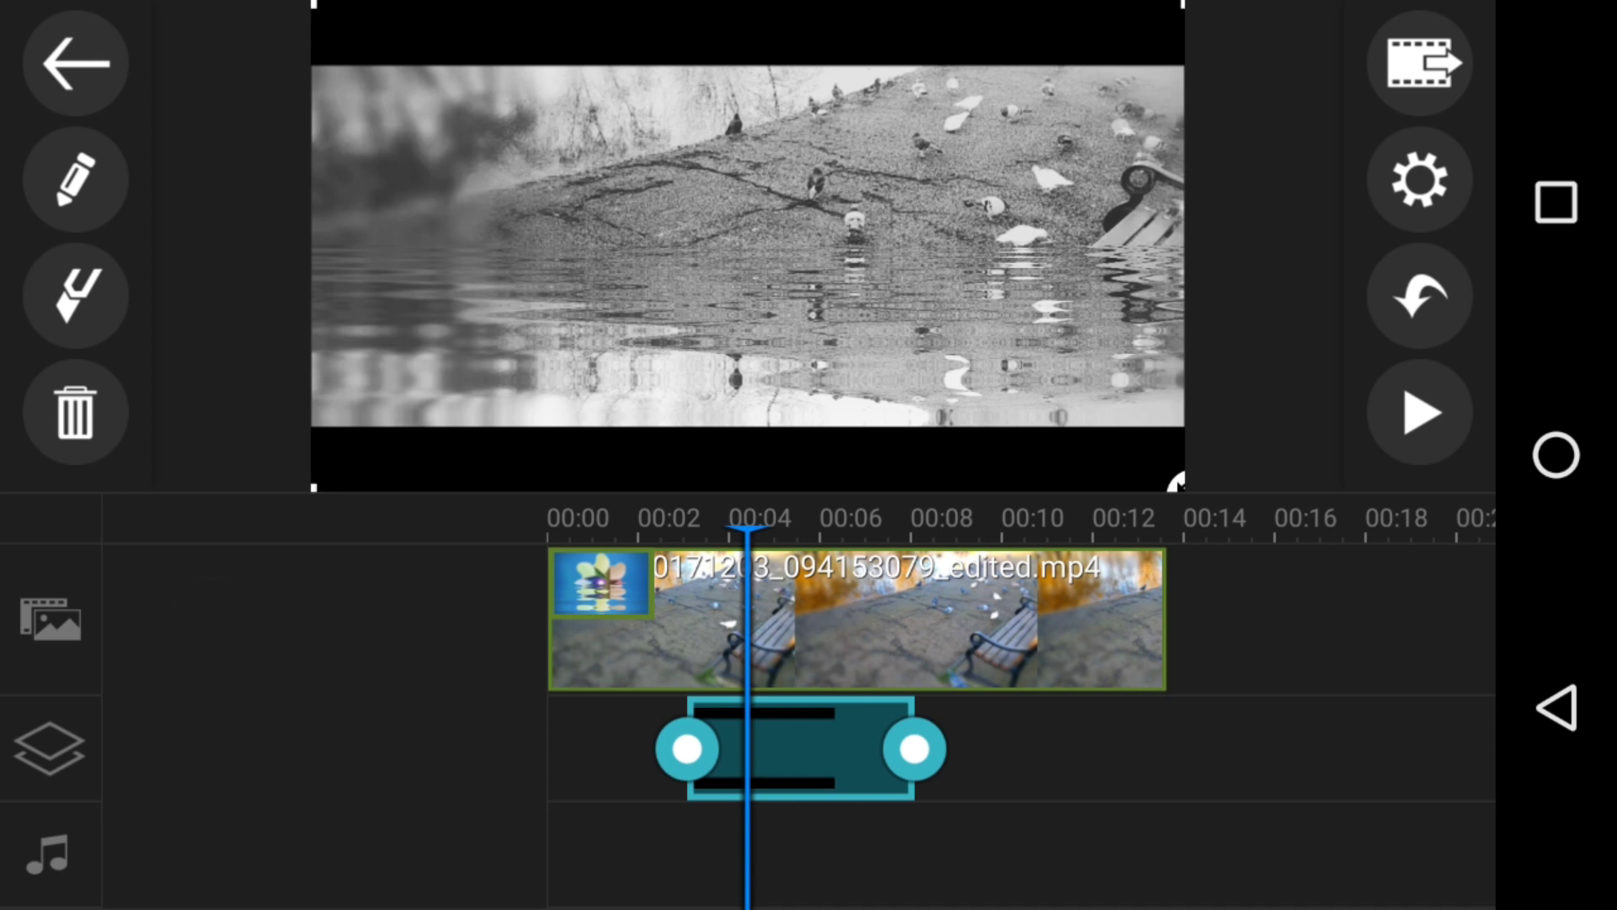
{"action": "left_click_drag", "start_coordinate": [913, 749], "coordinate": [1163, 783]}
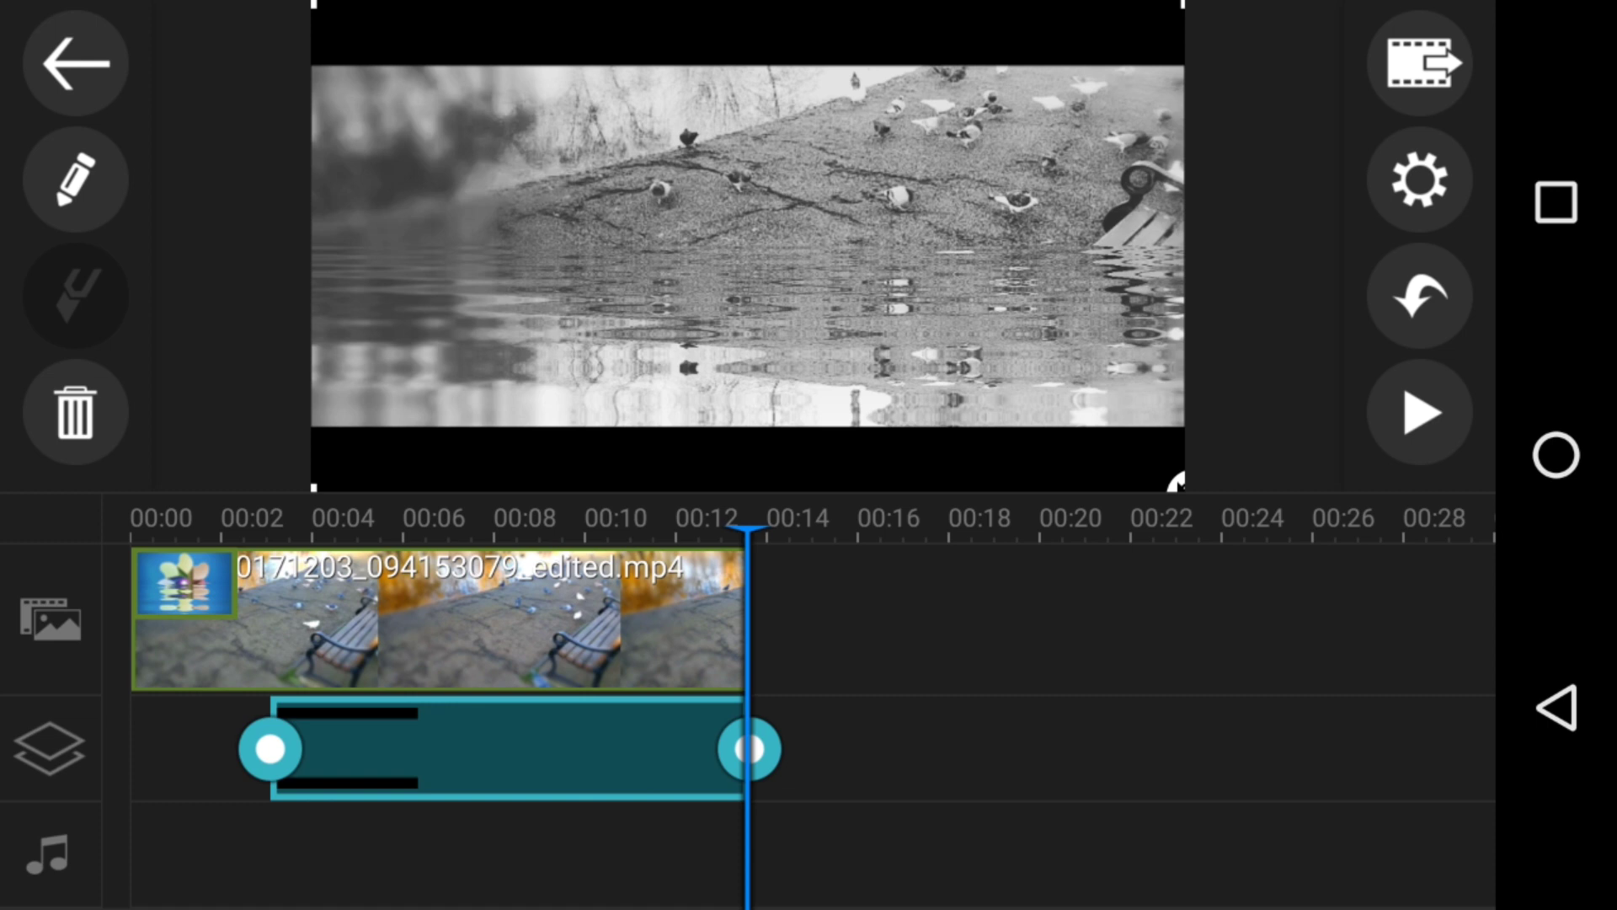
Step: Extend the overlay back to the clip's start so it spans the full duration
{"action": "left_click_drag", "start_coordinate": [1038, 769], "coordinate": [1379, 740]}
{"action": "left_click", "coordinate": [801, 751]}
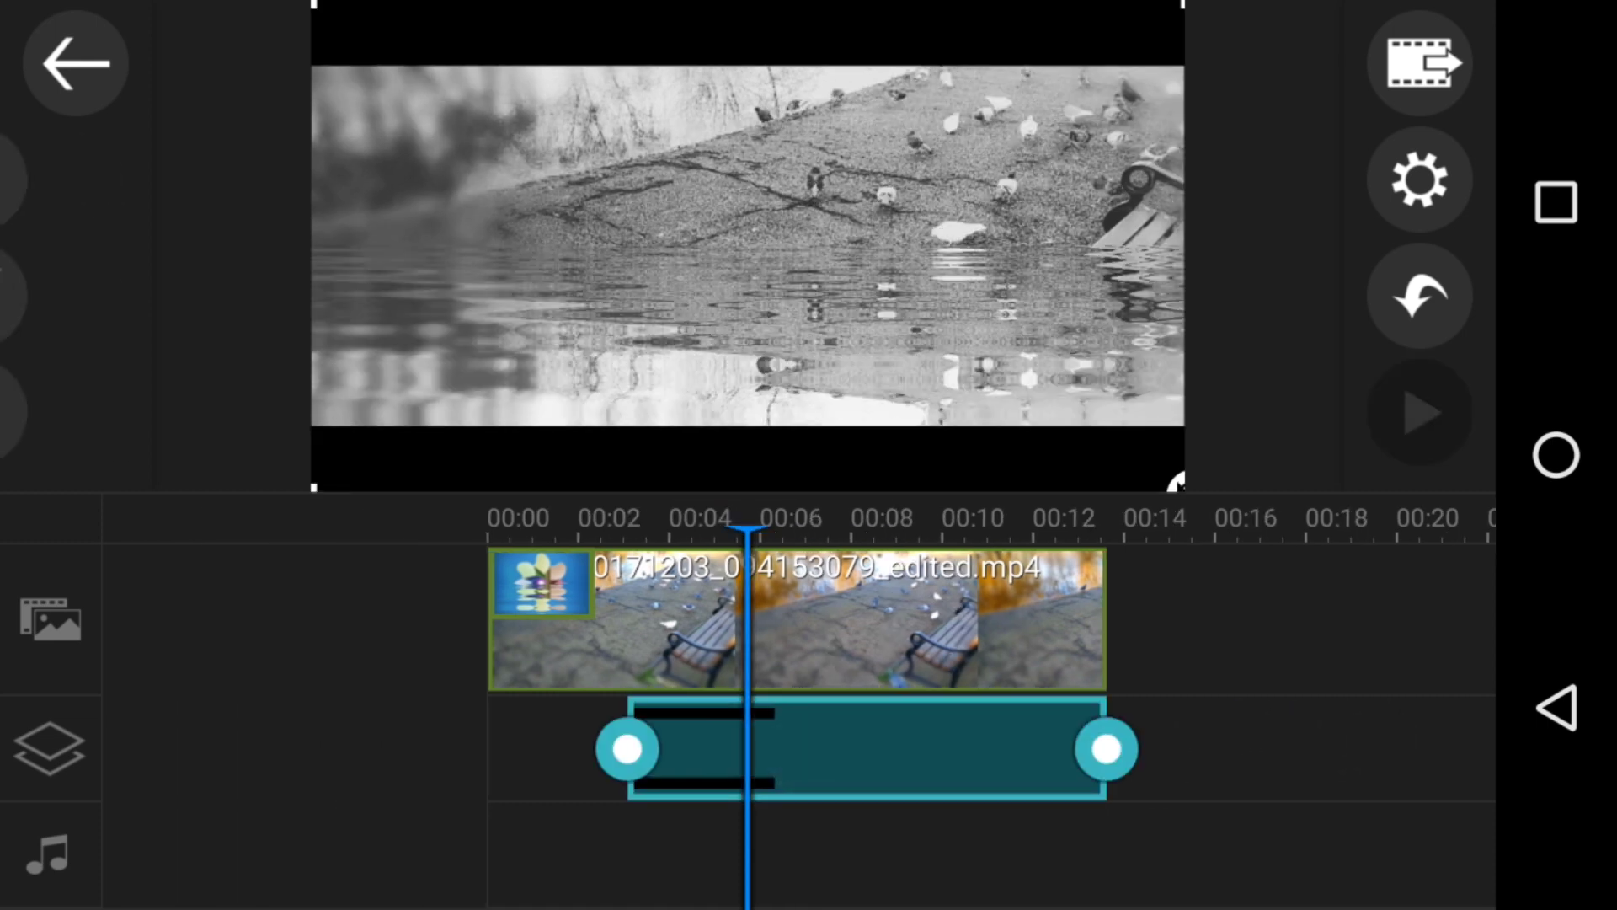
{"action": "left_click_drag", "start_coordinate": [624, 750], "coordinate": [485, 753]}
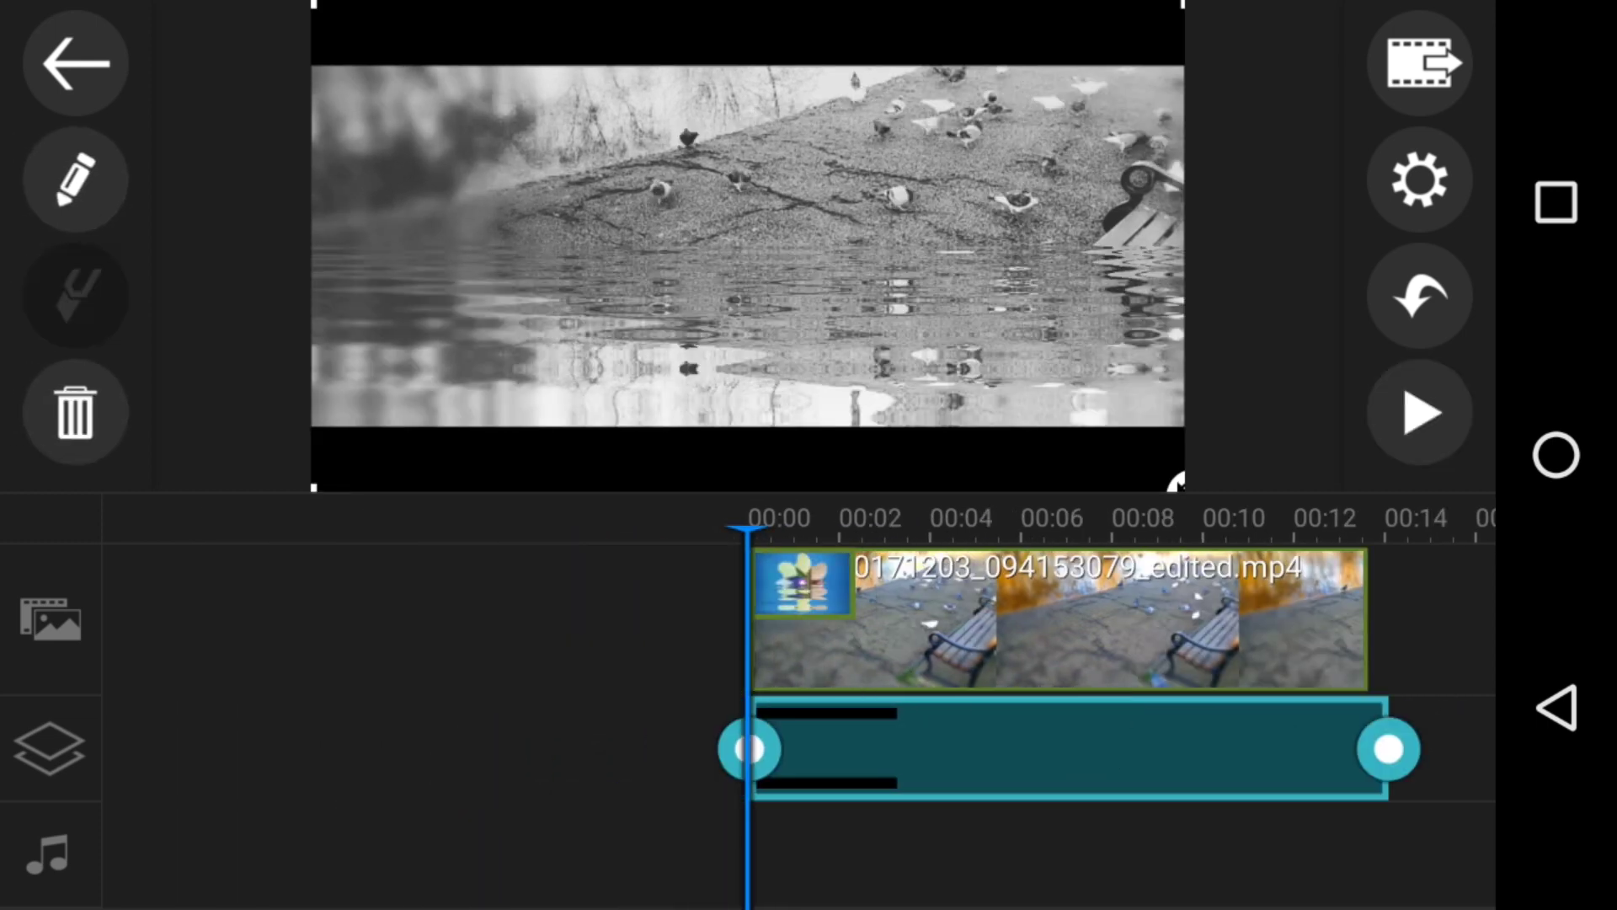
{"action": "mouse_move", "coordinate": [1073, 873]}
{"action": "left_mouse_down"}
{"action": "mouse_move", "coordinate": [834, 867]}
{"action": "mouse_move", "coordinate": [1247, 868]}
{"action": "left_mouse_up"}
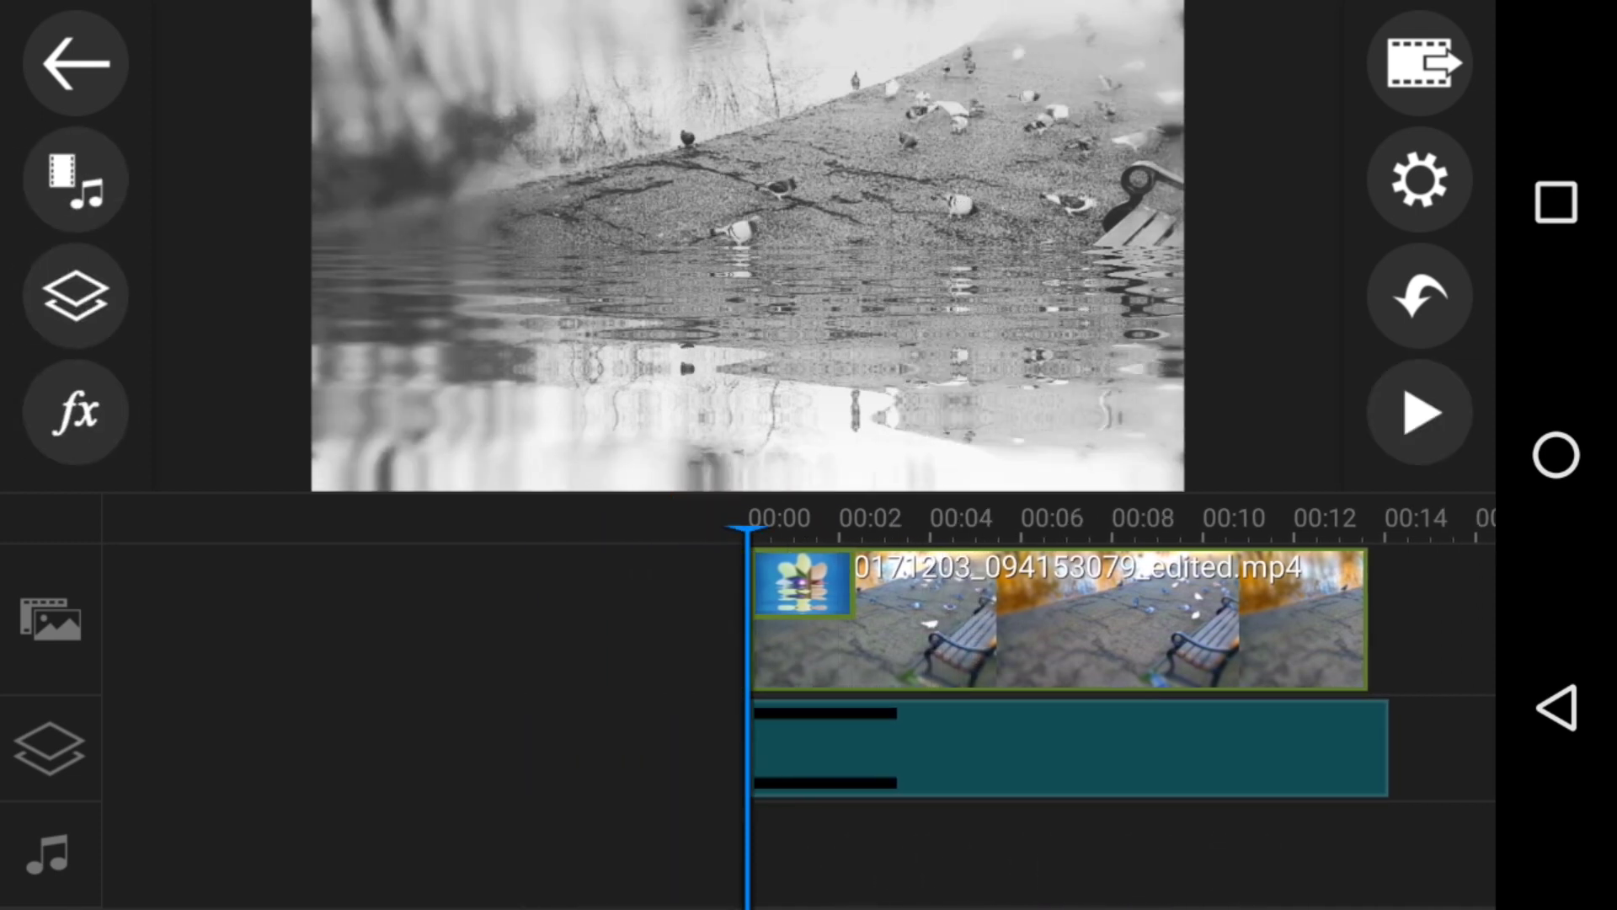
Step: Play back the edit to review it, then select the letterbox overlay clip
{"action": "left_click", "coordinate": [1420, 411]}
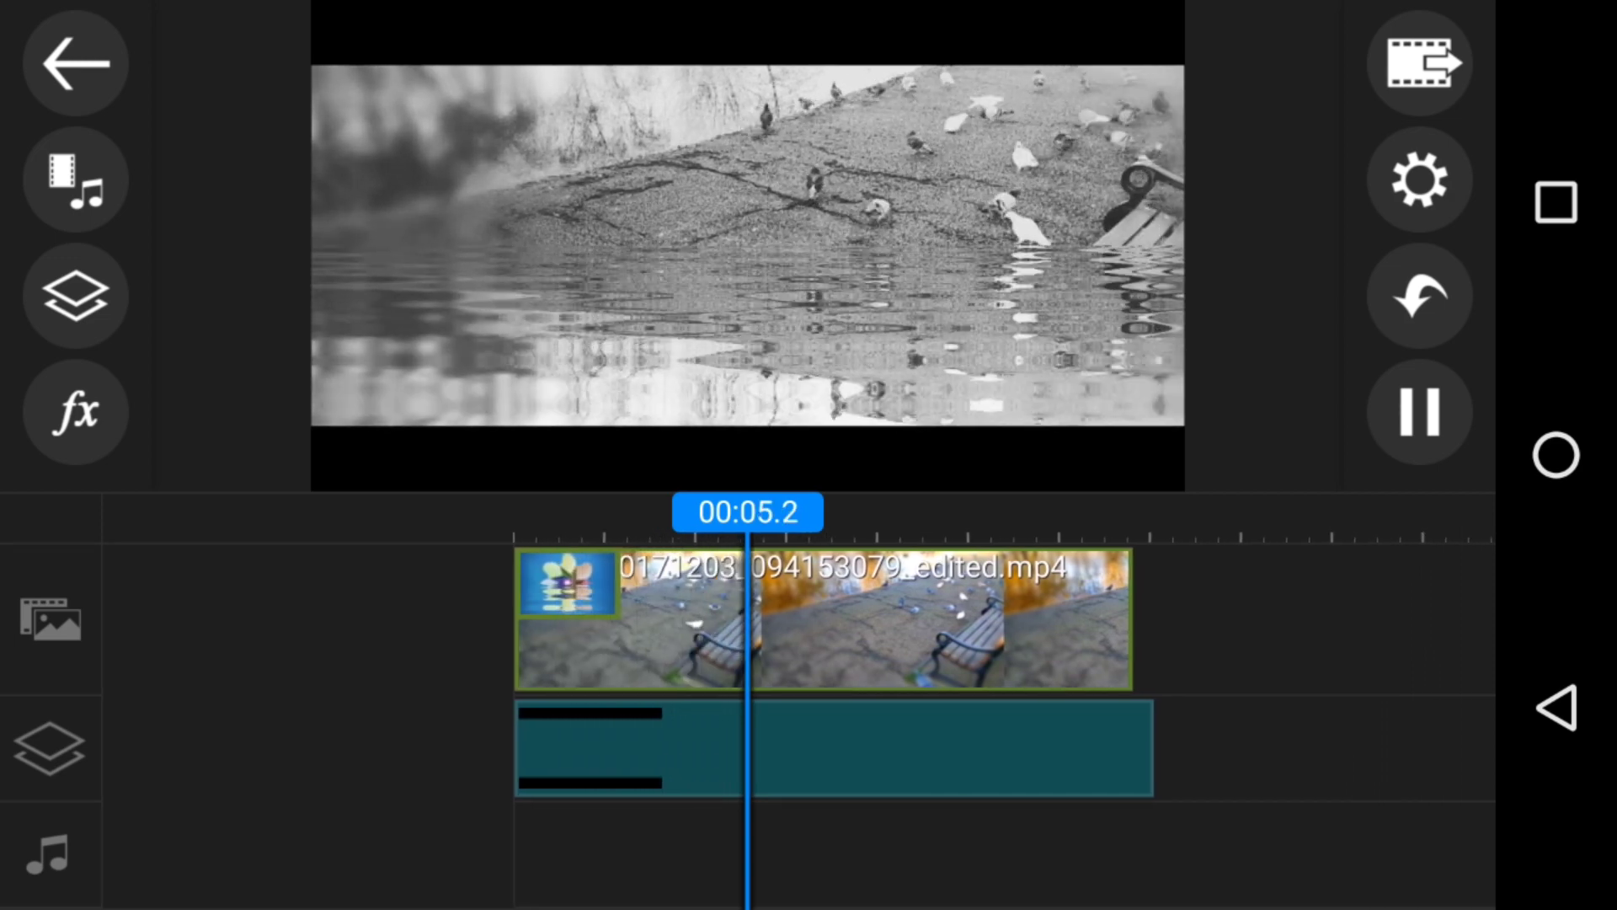
{"action": "left_click", "coordinate": [1421, 413]}
{"action": "left_click", "coordinate": [884, 626]}
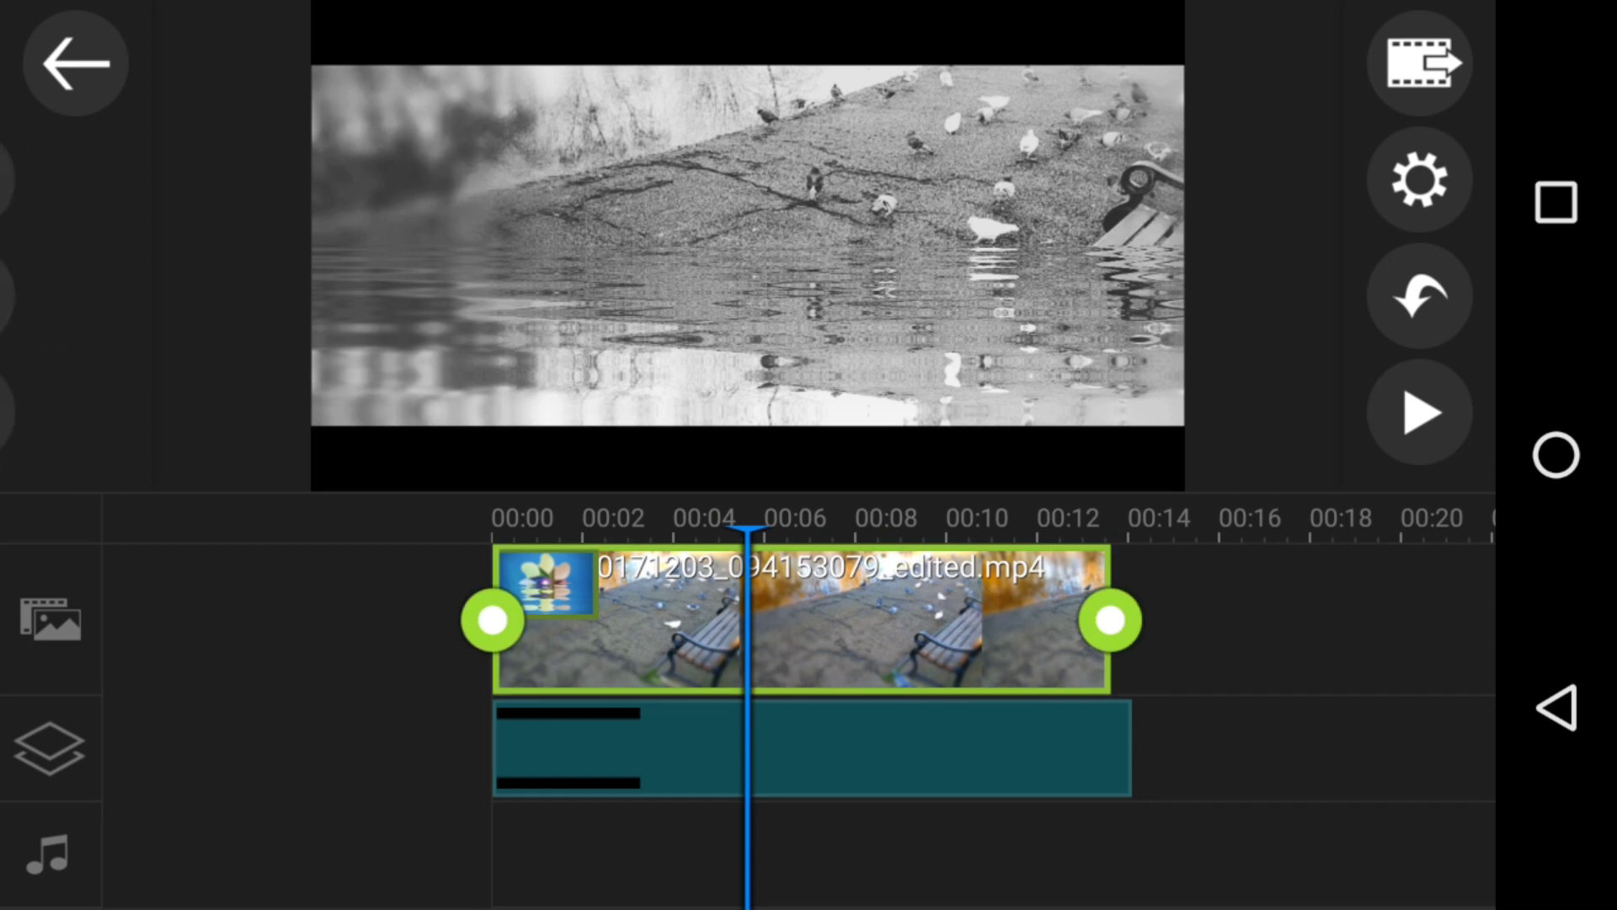
{"action": "mouse_move", "coordinate": [1301, 704]}
{"action": "left_mouse_down"}
{"action": "mouse_move", "coordinate": [1394, 704]}
{"action": "mouse_move", "coordinate": [1328, 716]}
{"action": "left_mouse_up"}
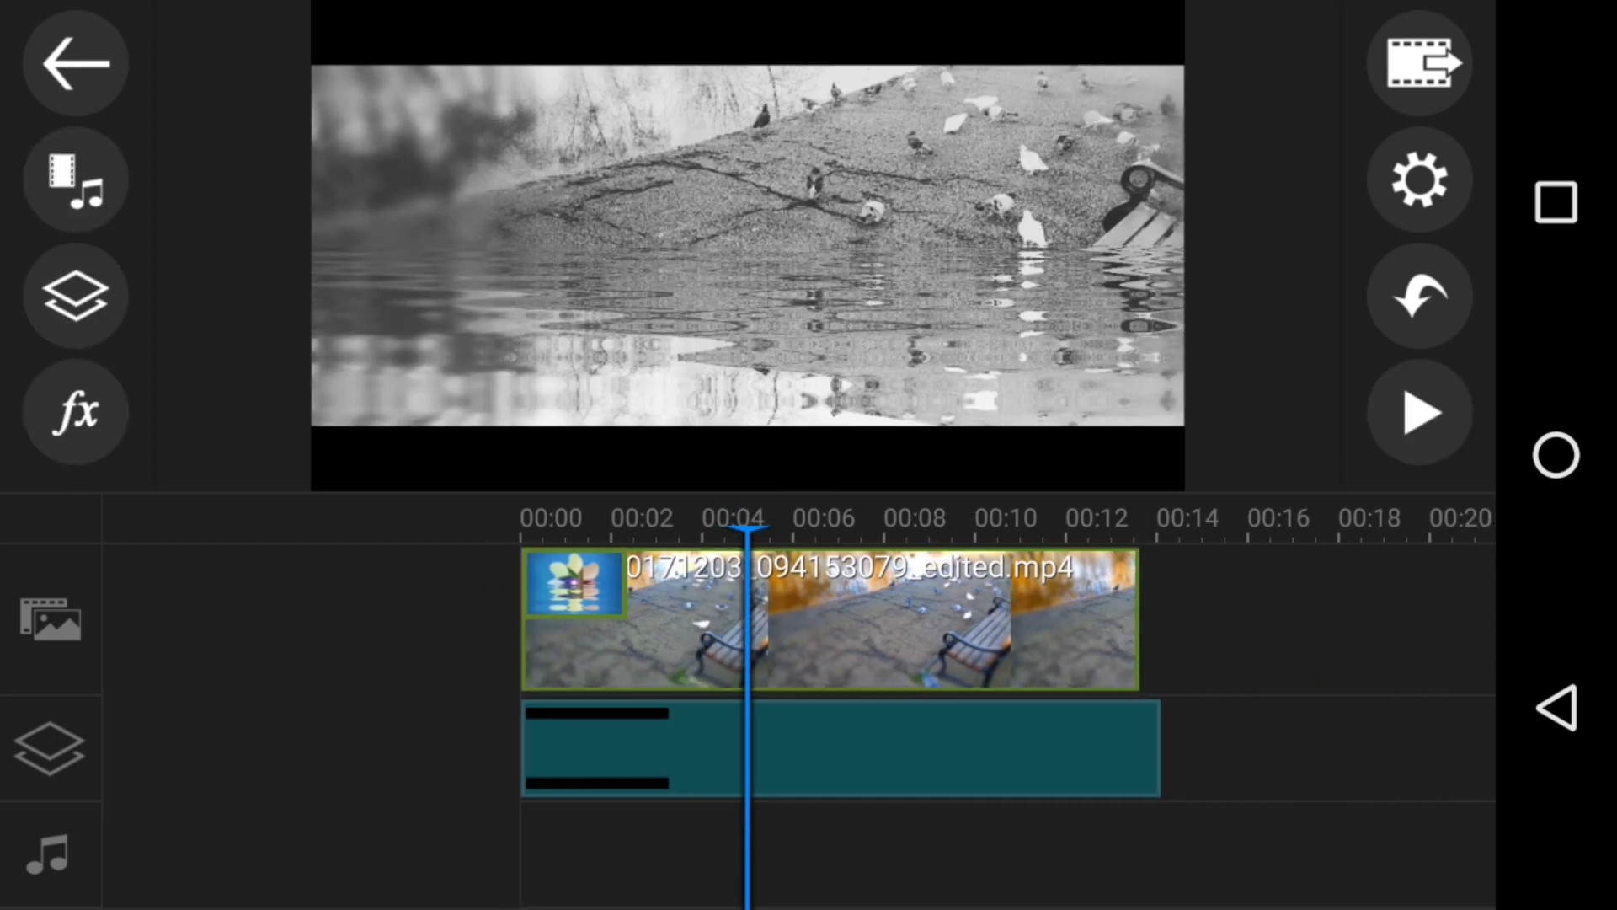
{"action": "left_click", "coordinate": [840, 748]}
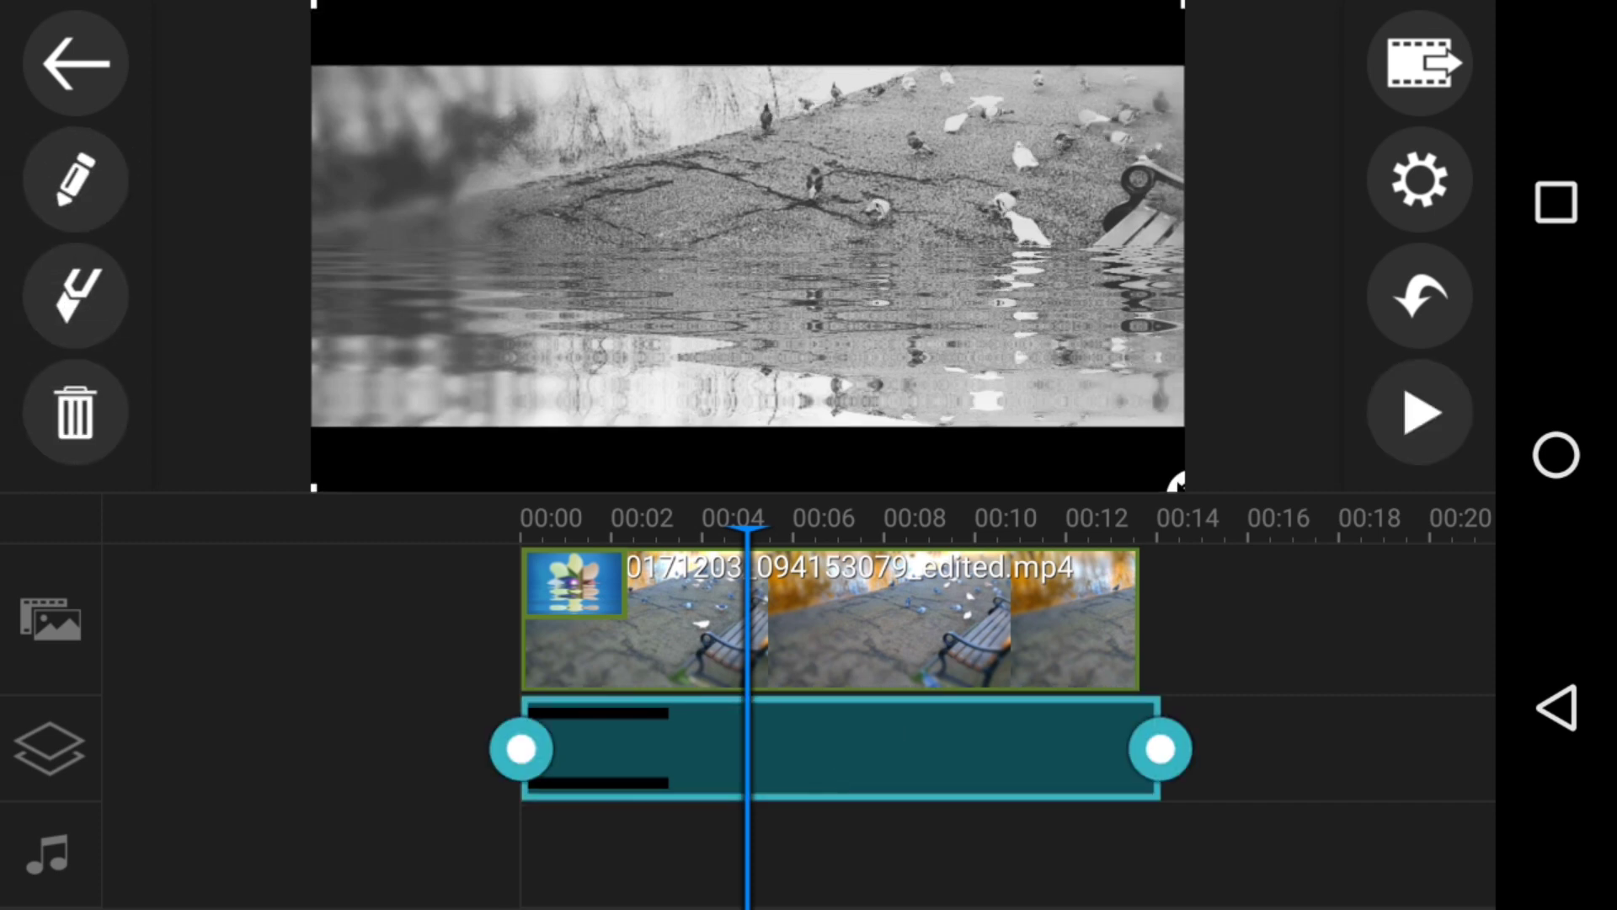
{"action": "left_click_drag", "start_coordinate": [370, 448], "coordinate": [416, 404]}
{"action": "left_click", "coordinate": [928, 747]}
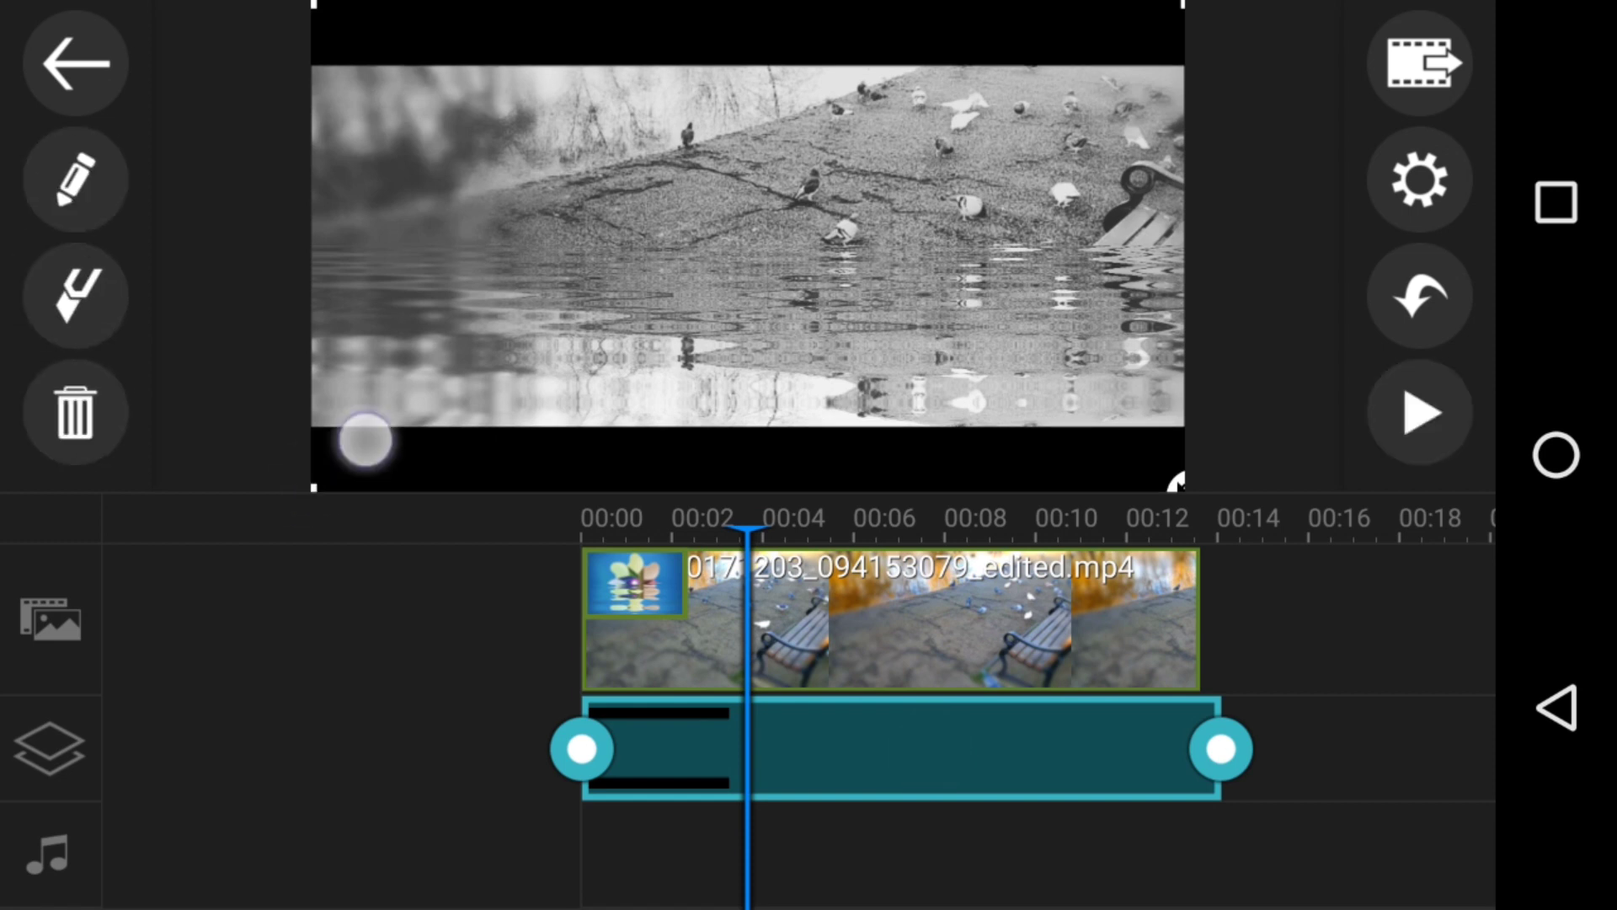
Step: Reposition the letterbox overlay and stretch it to cover the whole frame
{"action": "left_click_drag", "start_coordinate": [547, 427], "coordinate": [729, 407]}
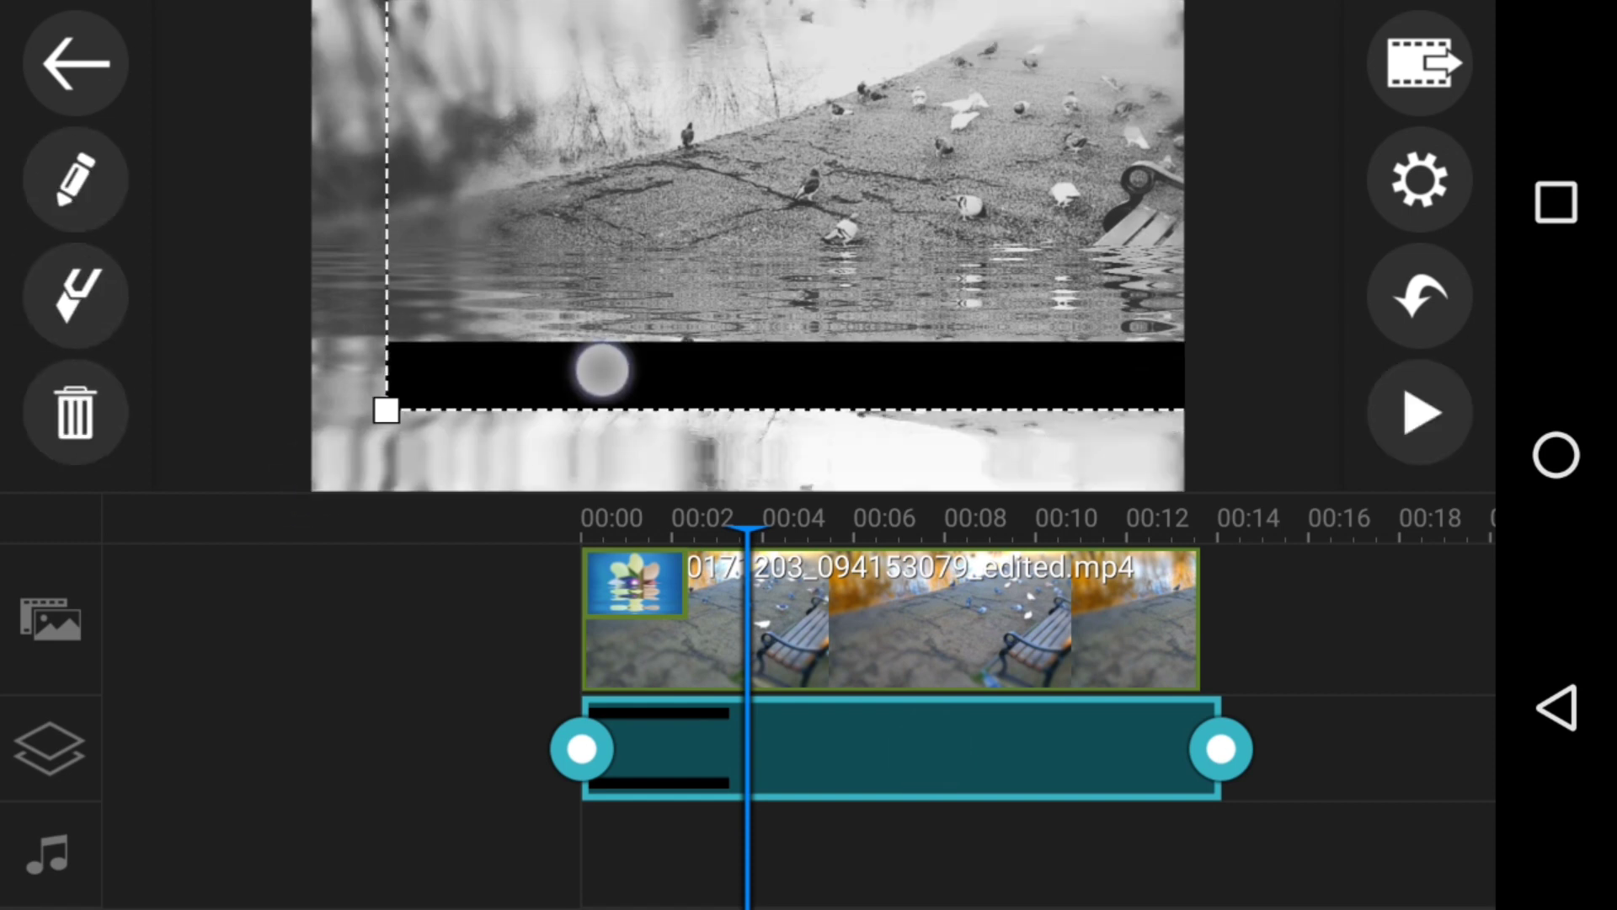
{"action": "left_click_drag", "start_coordinate": [620, 354], "coordinate": [742, 286]}
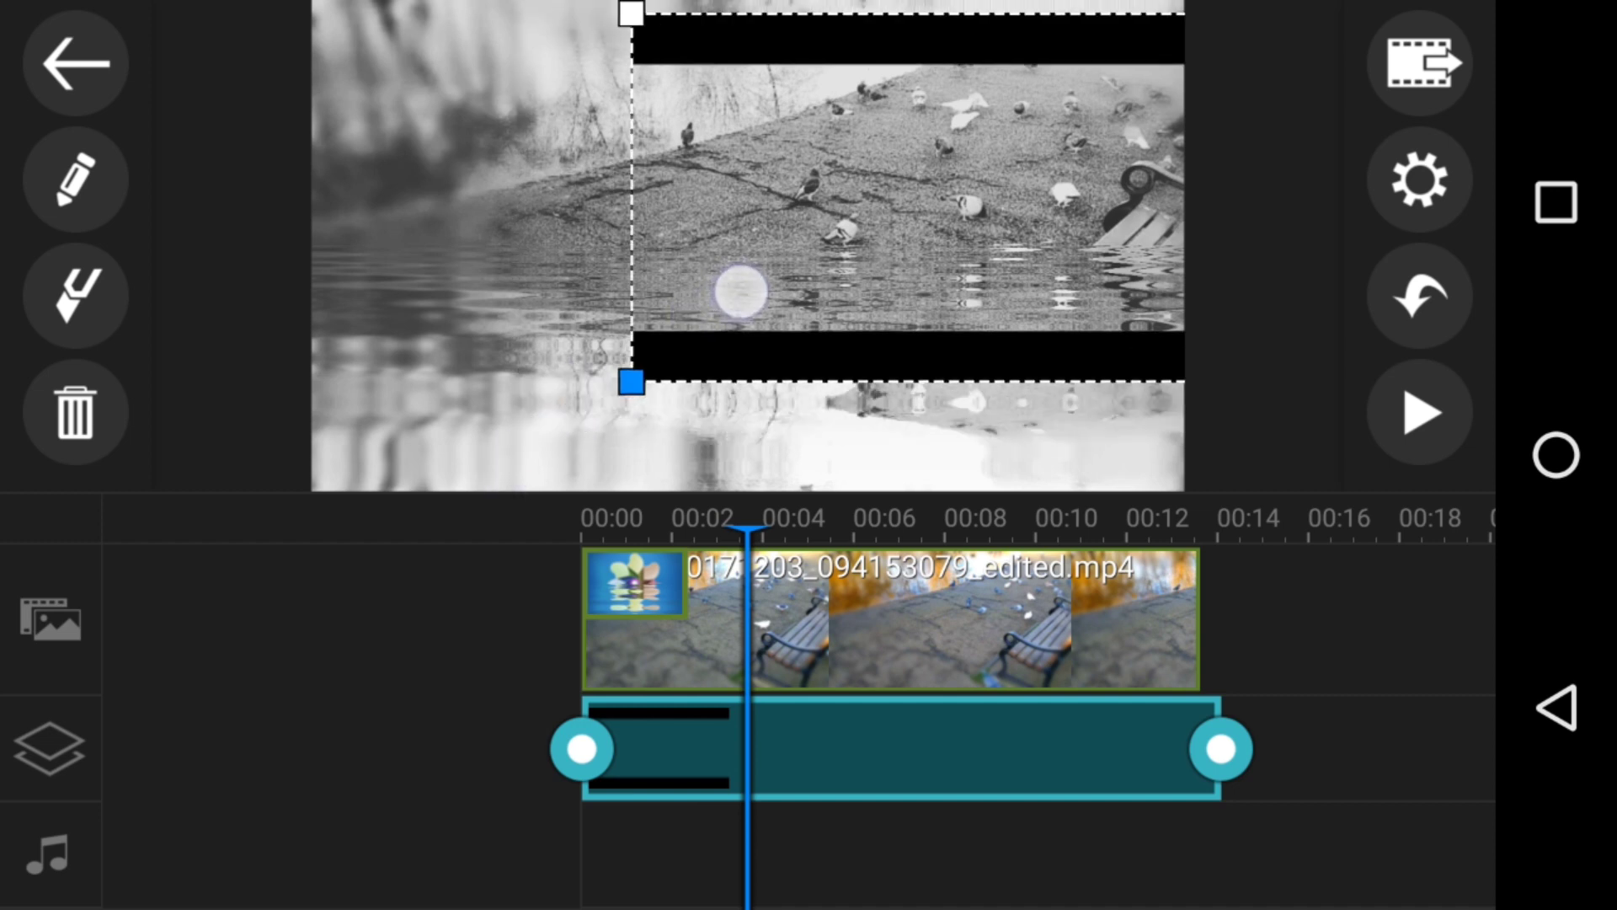
{"action": "mouse_move", "coordinate": [865, 221]}
{"action": "left_mouse_down"}
{"action": "mouse_move", "coordinate": [696, 304]}
{"action": "mouse_move", "coordinate": [684, 270]}
{"action": "mouse_move", "coordinate": [728, 226]}
{"action": "mouse_move", "coordinate": [910, 353]}
{"action": "mouse_move", "coordinate": [816, 340]}
{"action": "mouse_move", "coordinate": [795, 354]}
{"action": "mouse_move", "coordinate": [762, 268]}
{"action": "left_mouse_up"}
{"action": "left_click_drag", "start_coordinate": [428, 421], "coordinate": [280, 575]}
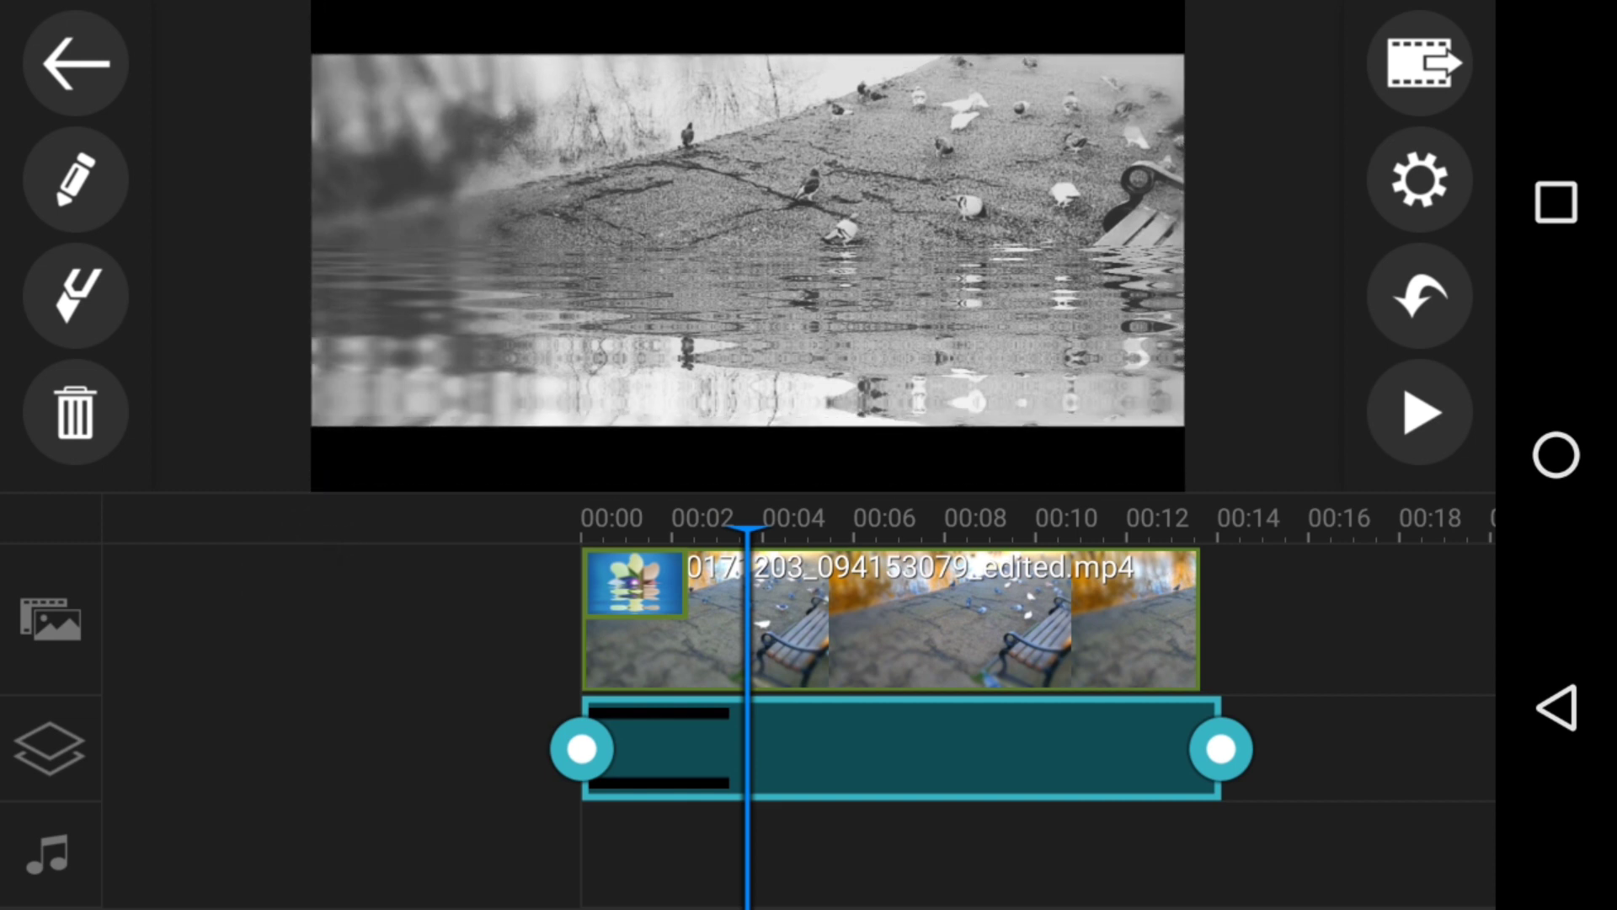
Step: Remove the Water Reflection effect by choosing No Effect for the clip
{"action": "mouse_move", "coordinate": [1057, 862]}
{"action": "left_mouse_down"}
{"action": "mouse_move", "coordinate": [1155, 867]}
{"action": "mouse_move", "coordinate": [1011, 859]}
{"action": "left_mouse_up"}
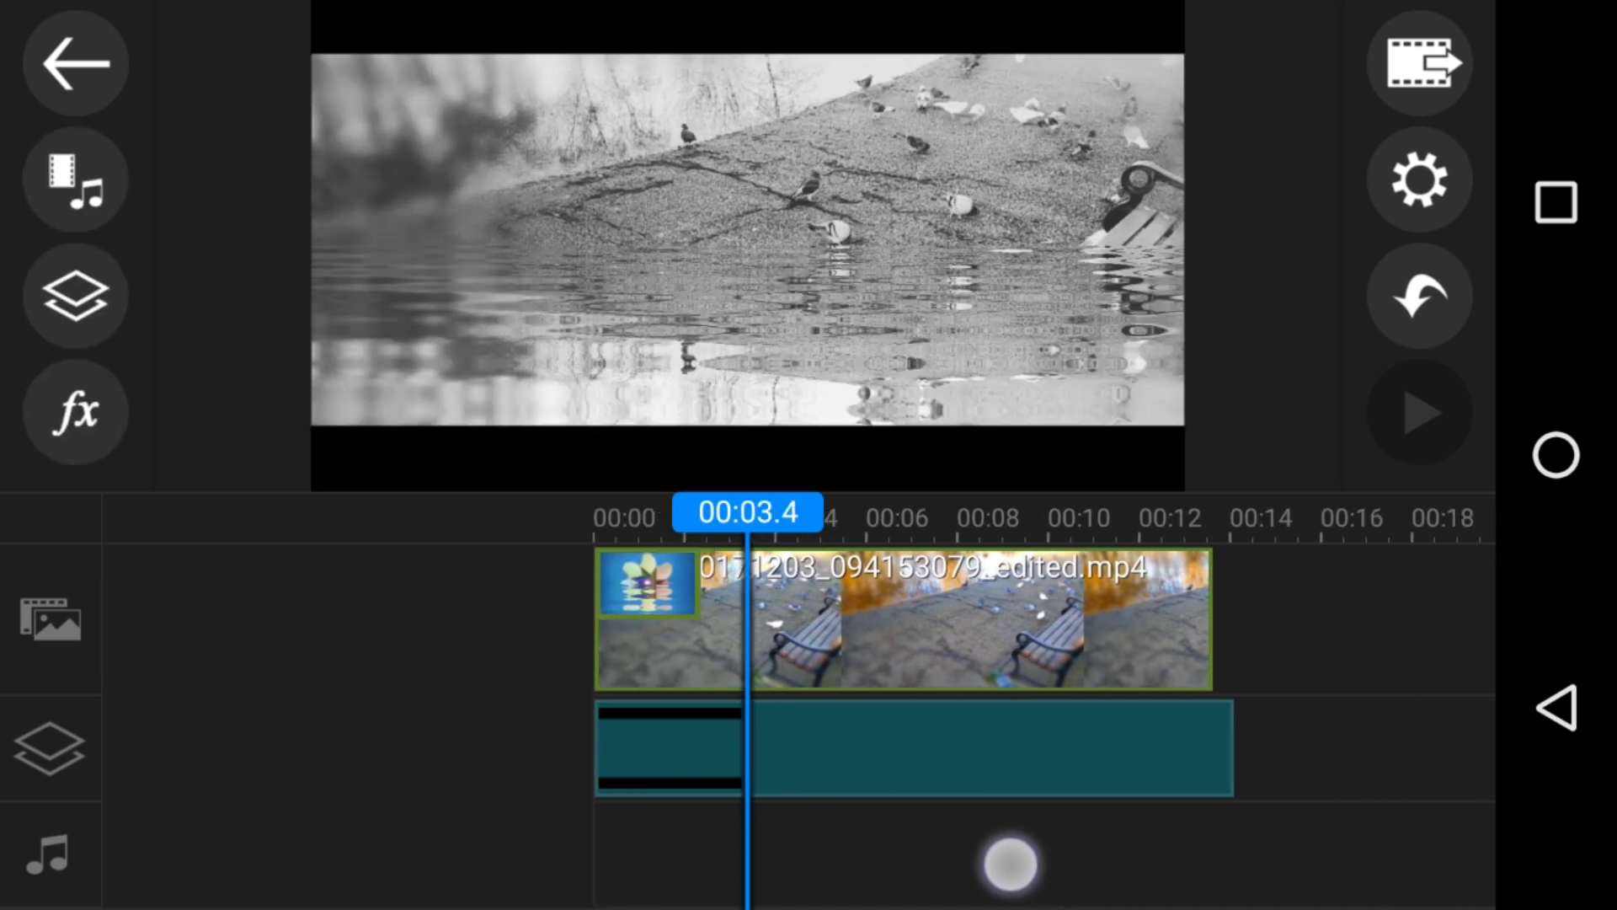
{"action": "mouse_move", "coordinate": [1341, 764]}
{"action": "left_mouse_down"}
{"action": "mouse_move", "coordinate": [1436, 761]}
{"action": "mouse_move", "coordinate": [1276, 755]}
{"action": "left_mouse_up"}
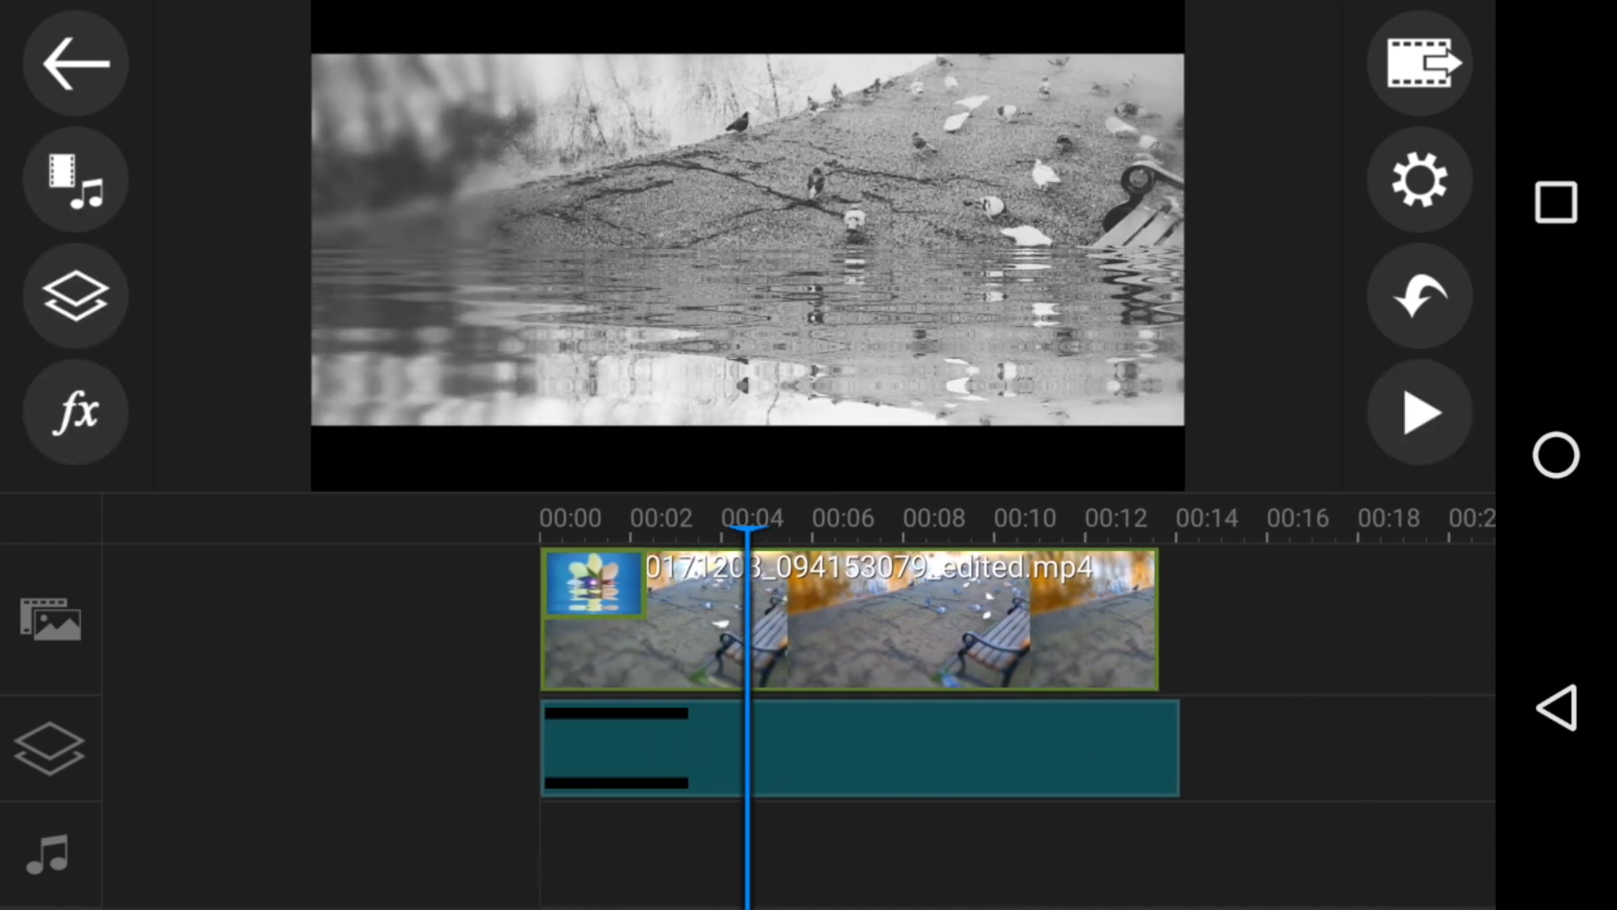
{"action": "left_click", "coordinate": [82, 414]}
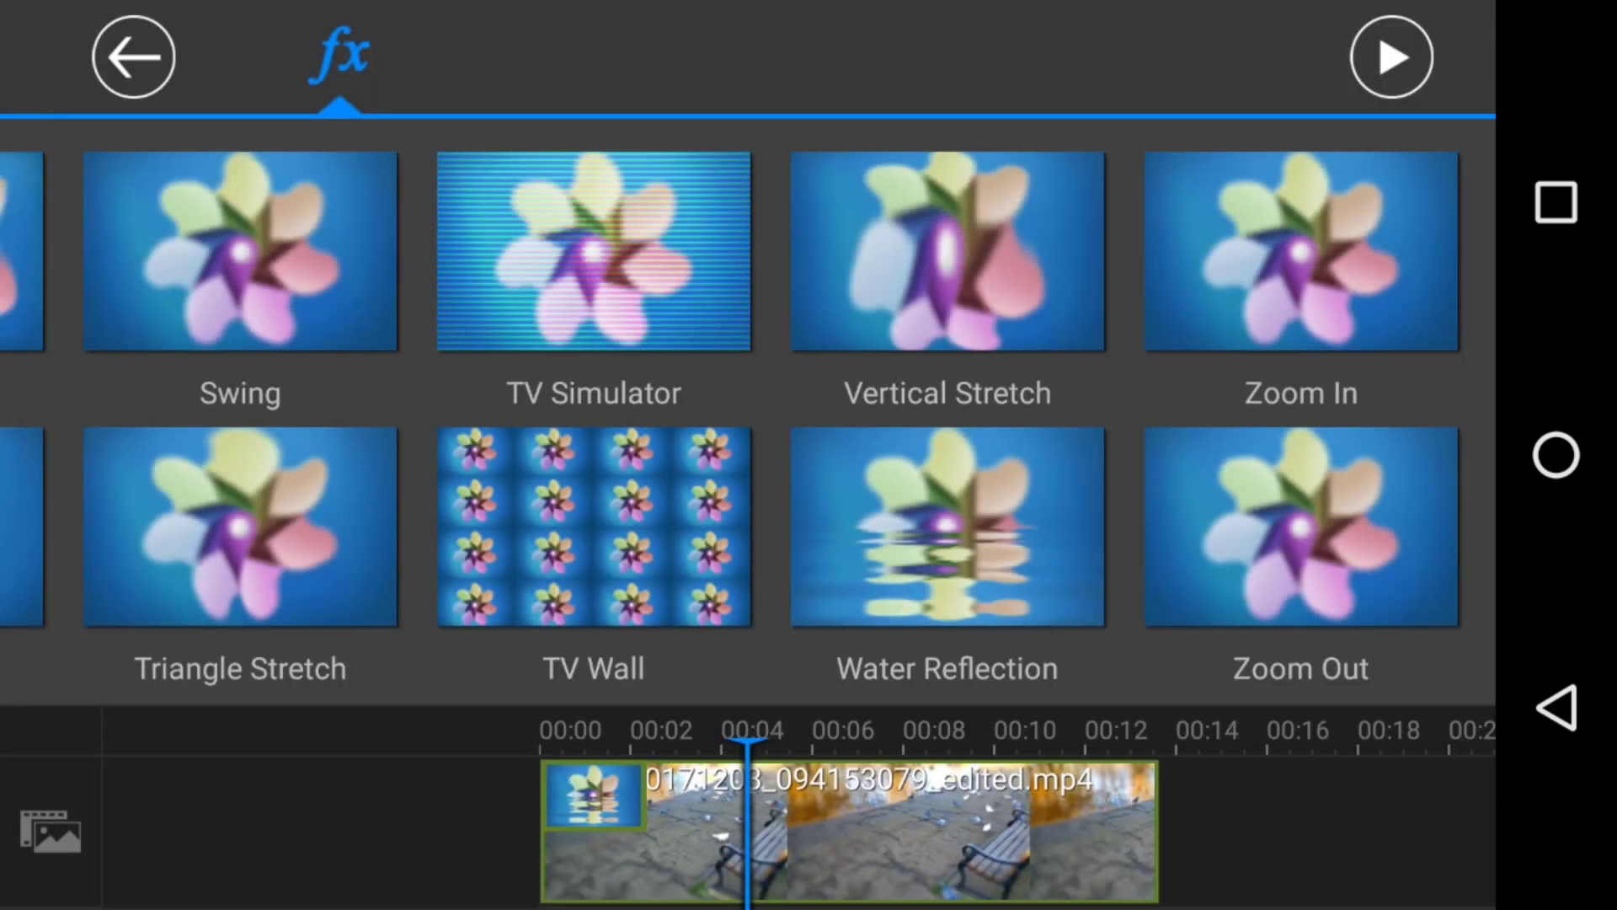
{"action": "left_click_drag", "start_coordinate": [443, 380], "coordinate": [1238, 379]}
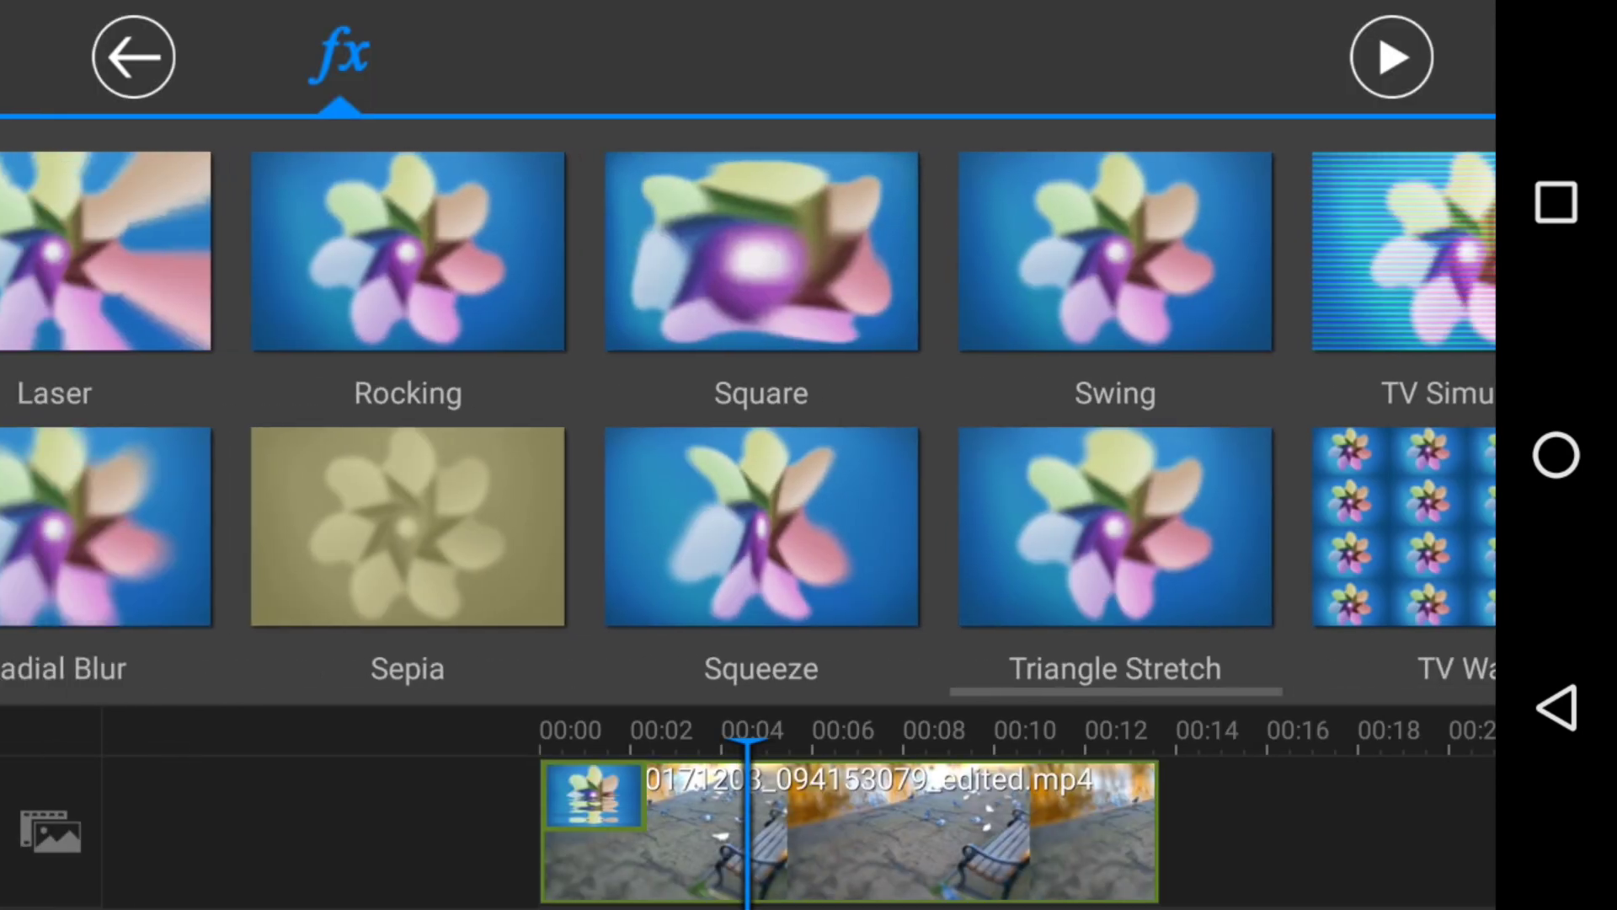
{"action": "left_click_drag", "start_coordinate": [379, 380], "coordinate": [1264, 379]}
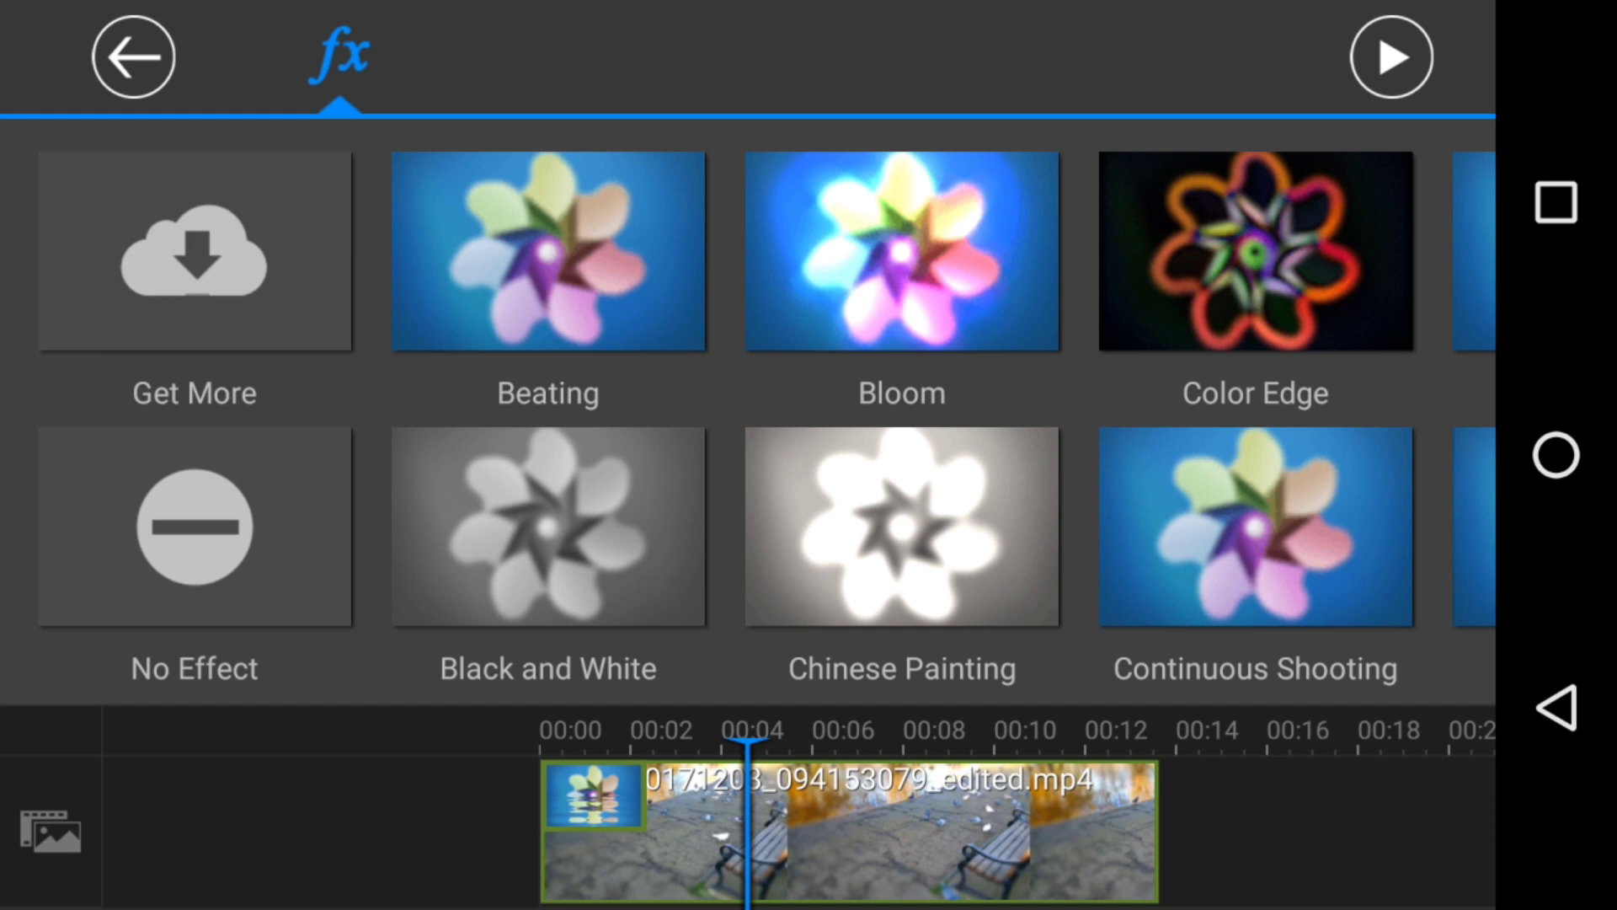
{"action": "left_click", "coordinate": [195, 526]}
{"action": "left_click", "coordinate": [133, 56]}
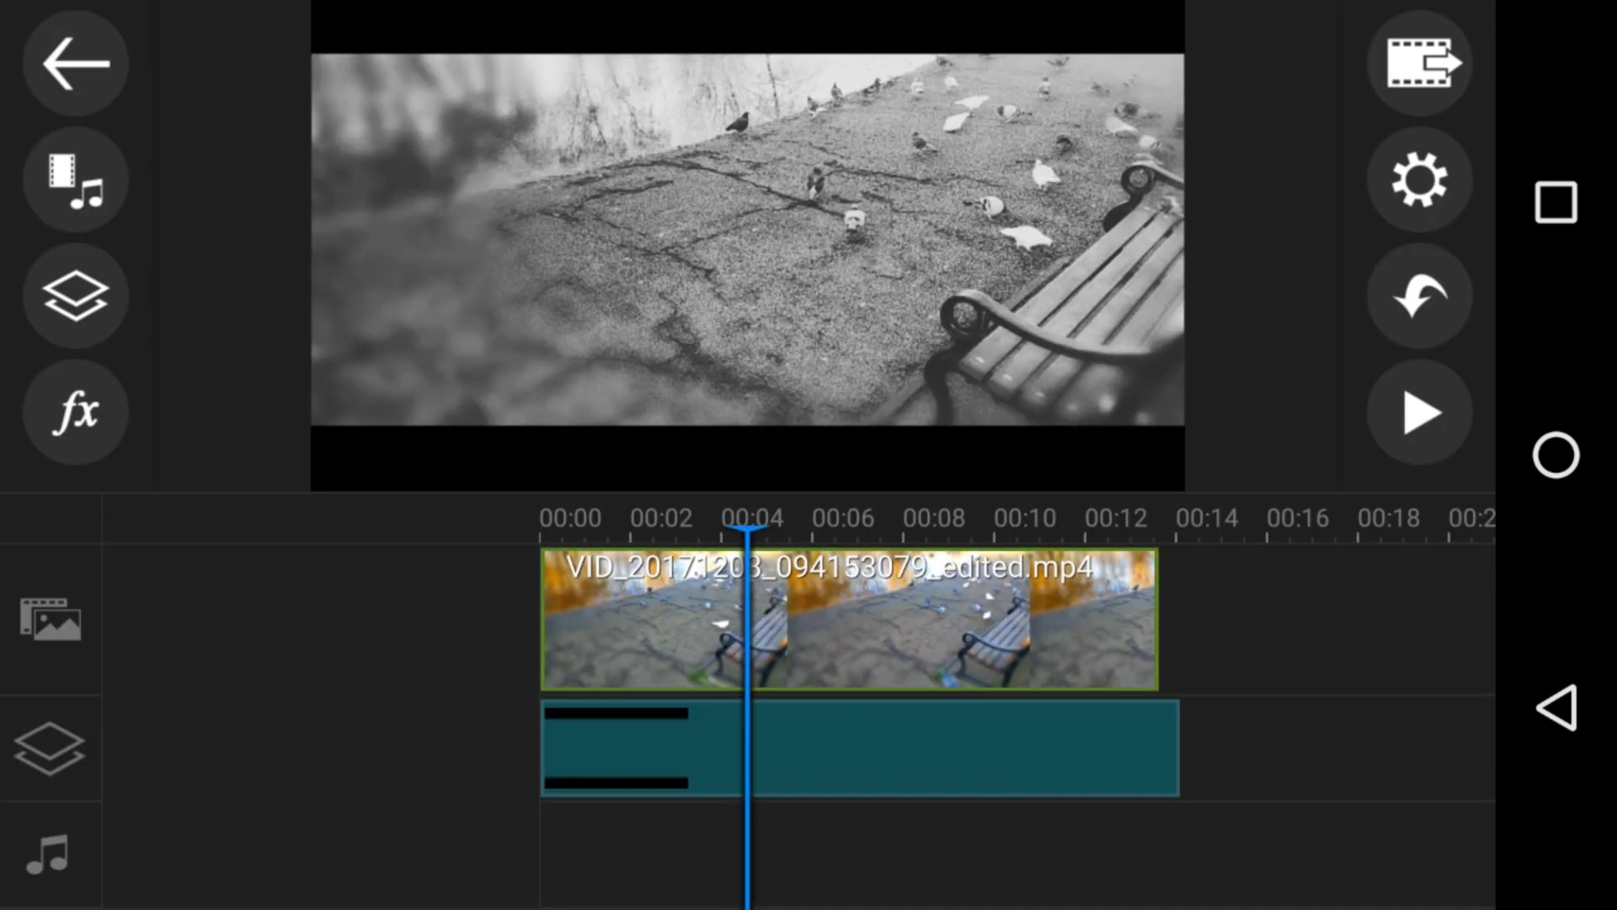
{"action": "mouse_move", "coordinate": [1315, 856]}
{"action": "left_mouse_down"}
{"action": "mouse_move", "coordinate": [1364, 856]}
{"action": "mouse_move", "coordinate": [1148, 855]}
{"action": "mouse_move", "coordinate": [1492, 838]}
{"action": "left_mouse_up"}
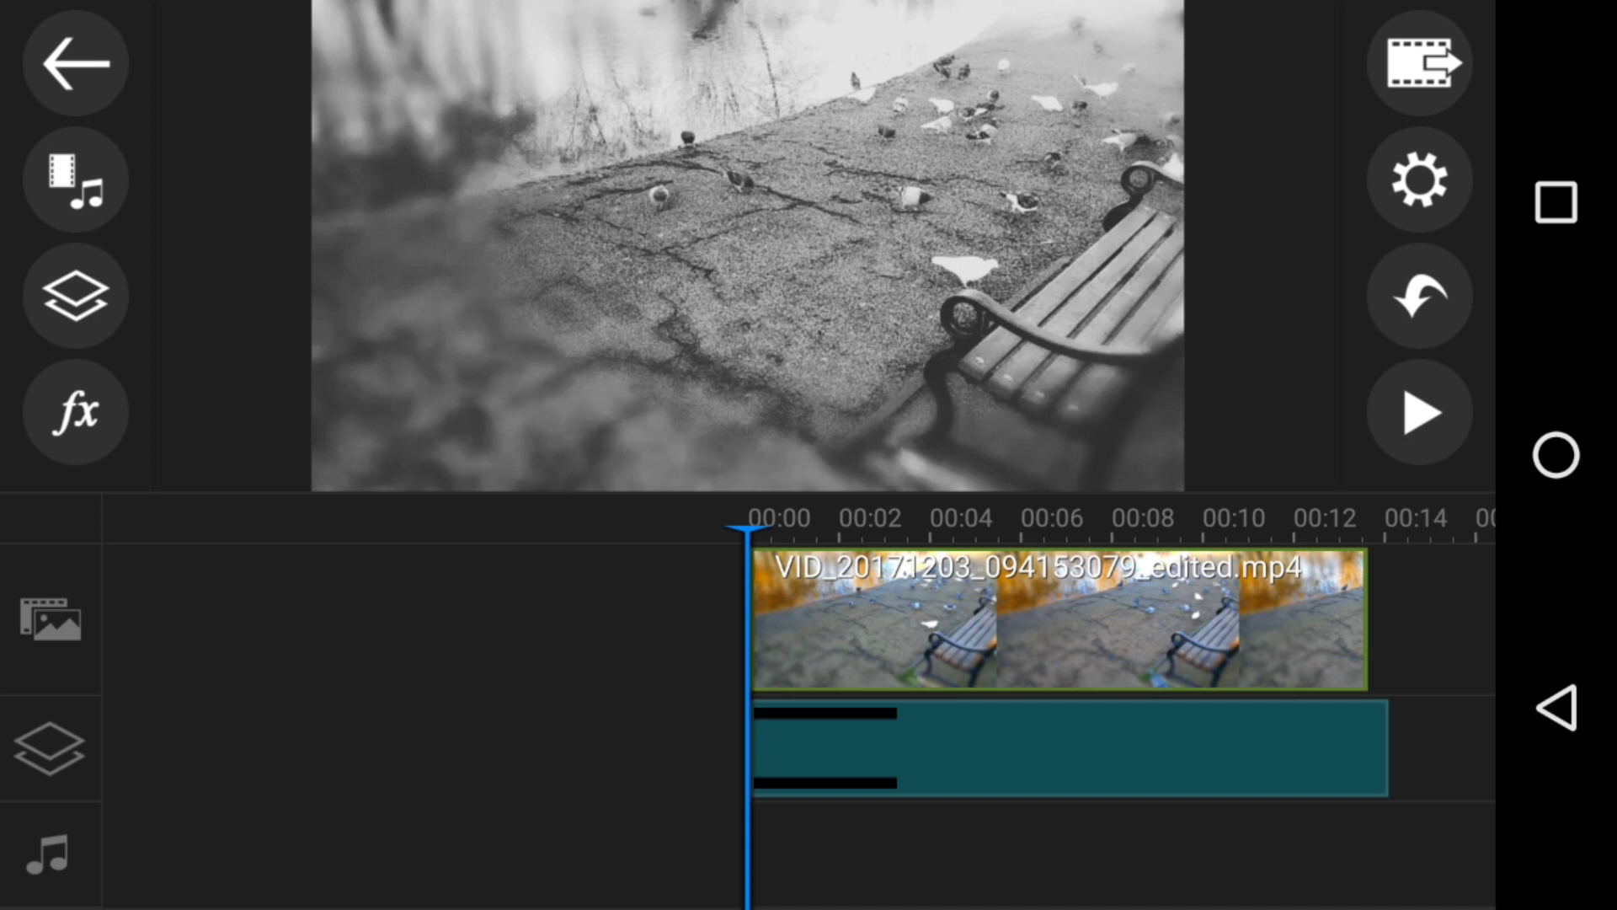
Step: Scrub near the start of the video and select the letterbox overlay clip
{"action": "left_click", "coordinate": [1080, 755]}
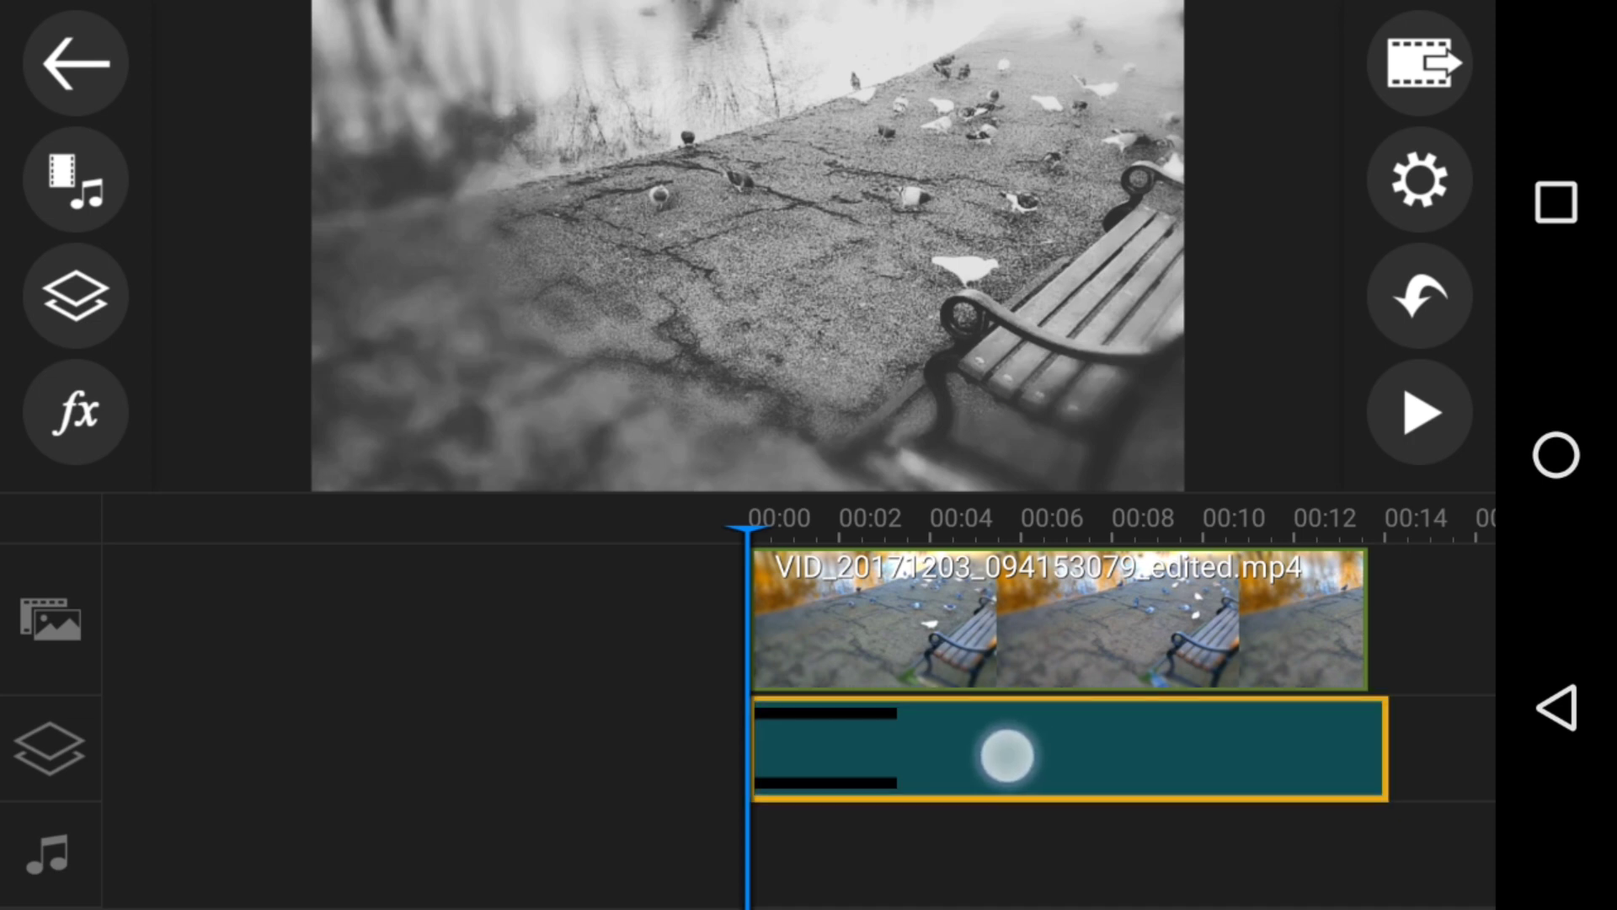
{"action": "left_click", "coordinate": [966, 757]}
{"action": "mouse_move", "coordinate": [935, 867]}
{"action": "left_mouse_down"}
{"action": "mouse_move", "coordinate": [913, 866]}
{"action": "mouse_move", "coordinate": [1131, 843]}
{"action": "mouse_move", "coordinate": [1057, 853]}
{"action": "left_mouse_up"}
{"action": "left_click", "coordinate": [960, 748]}
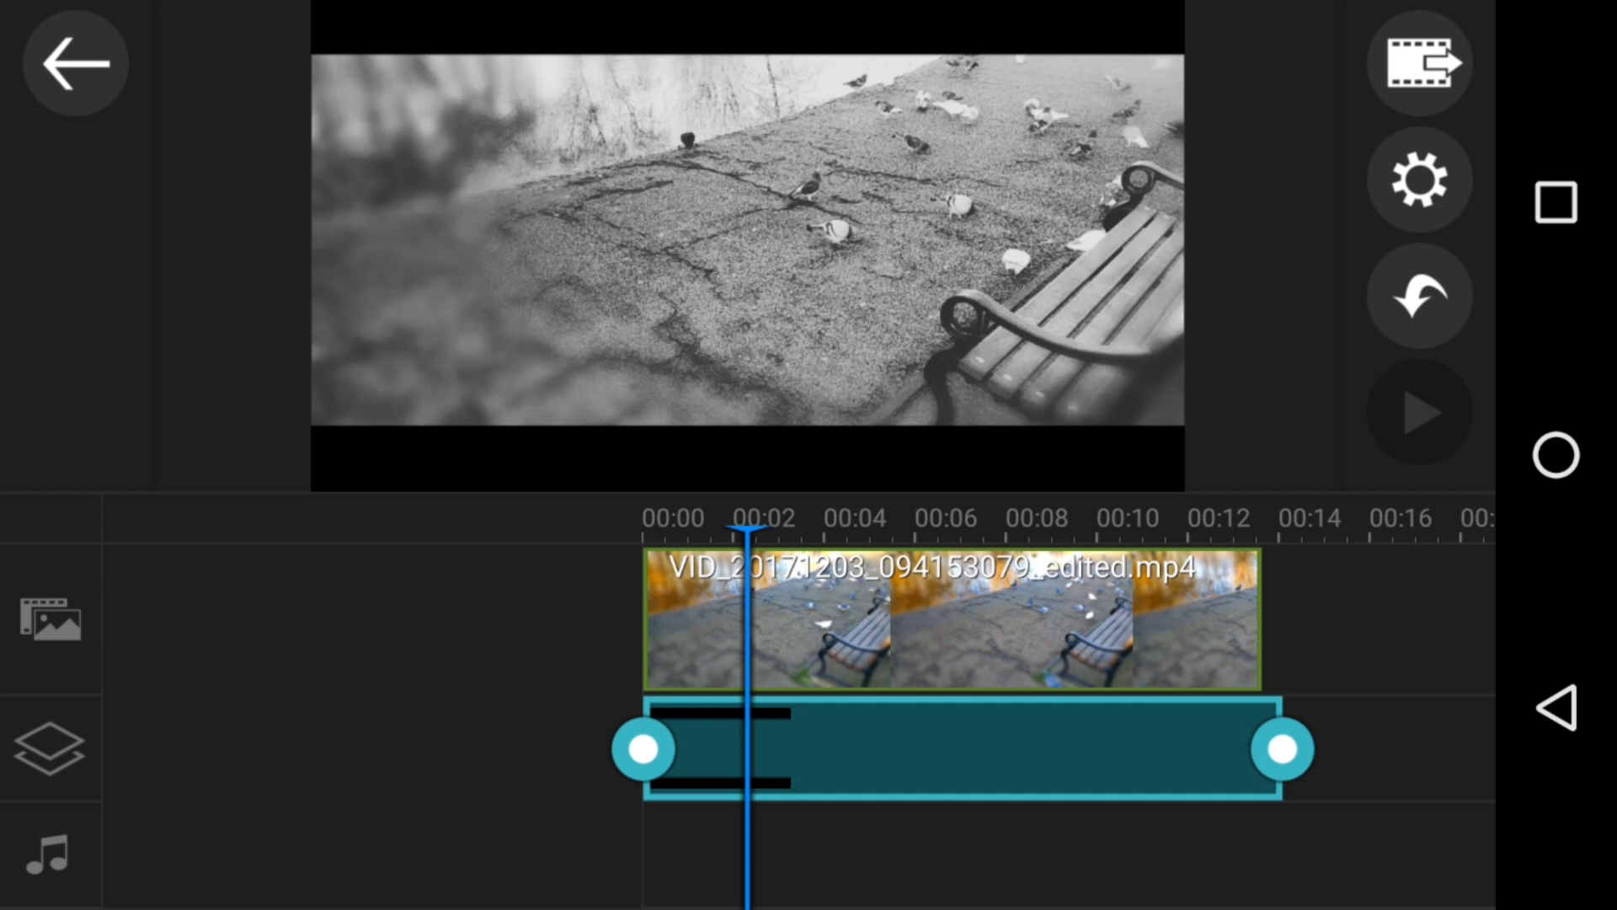
Step: Switch off the overlay's Fade in and Fade out, then play back the result
{"action": "left_click", "coordinate": [75, 180]}
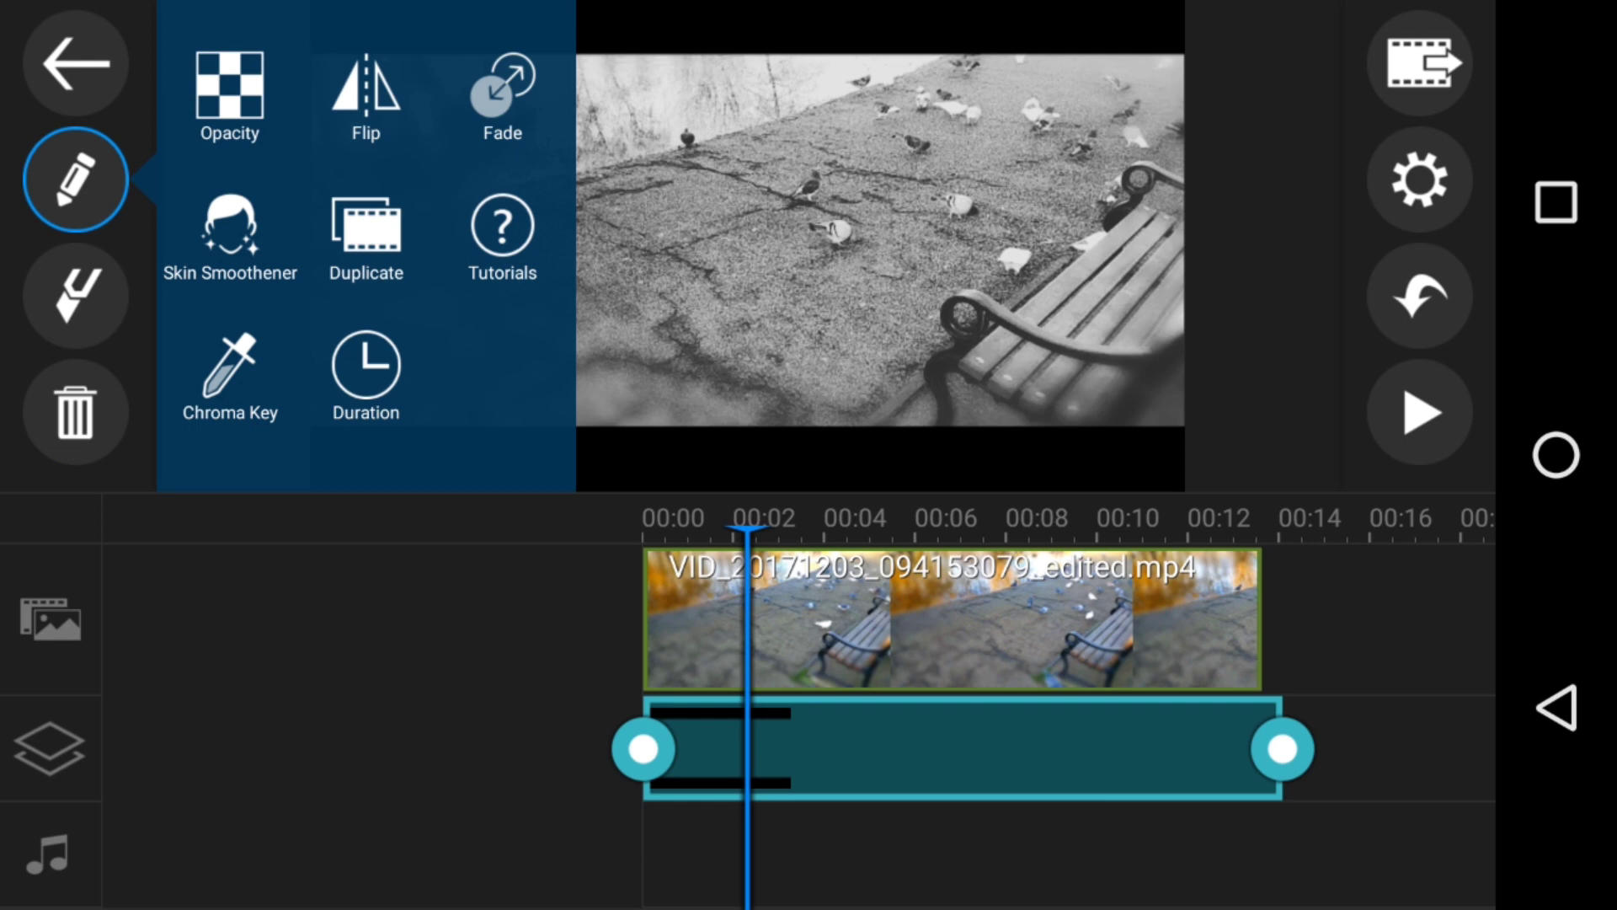
{"action": "left_click", "coordinate": [503, 99]}
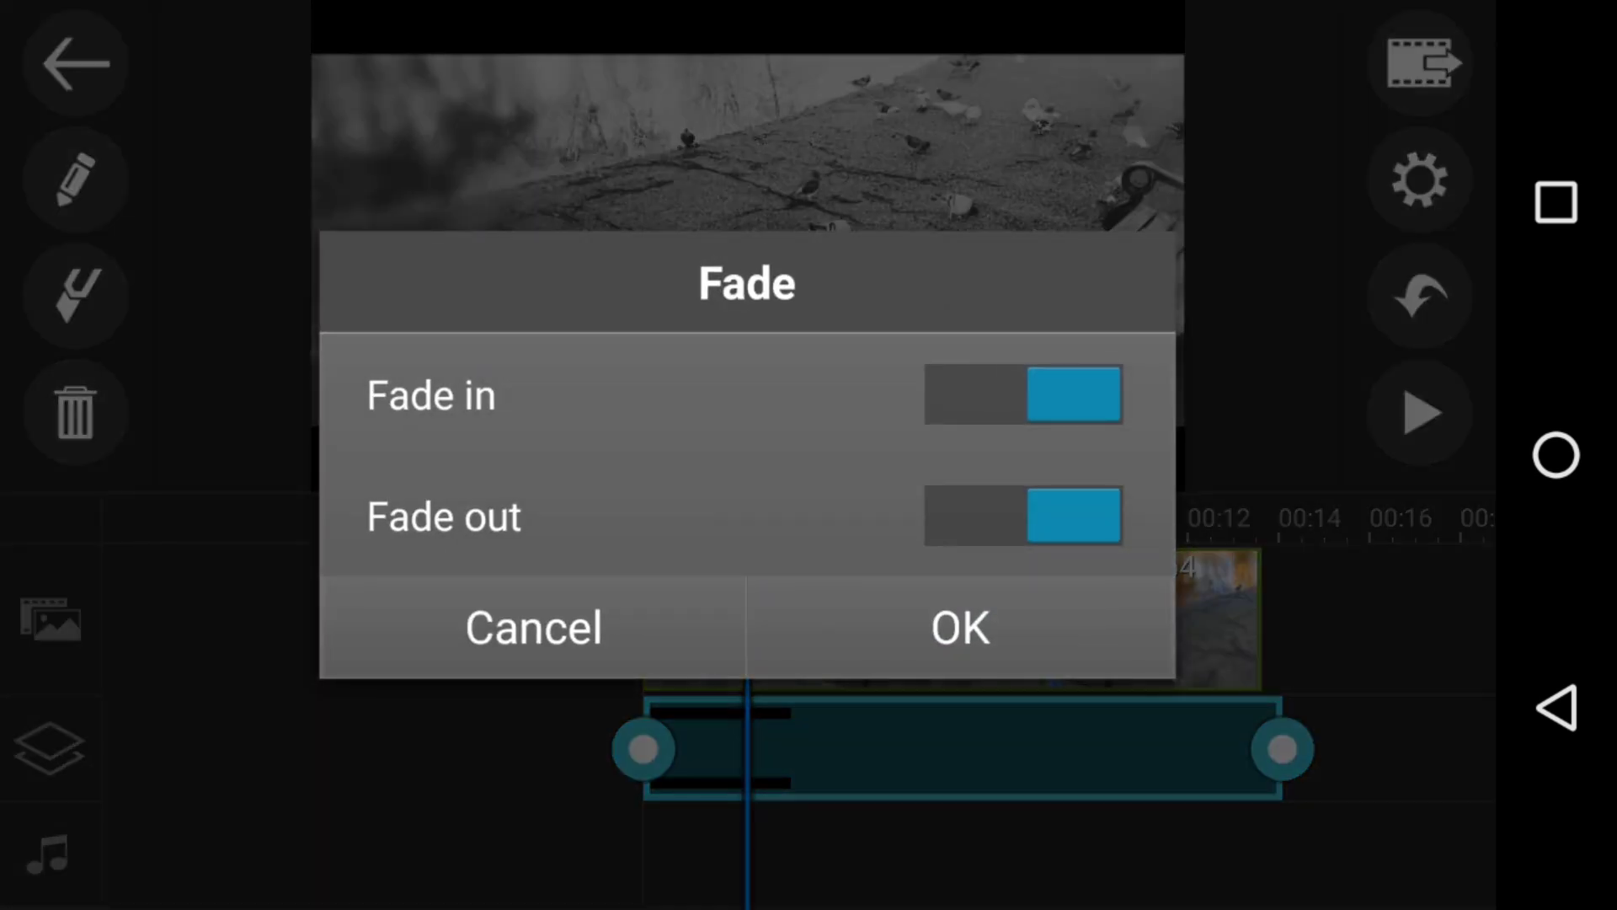
{"action": "left_click", "coordinate": [935, 620]}
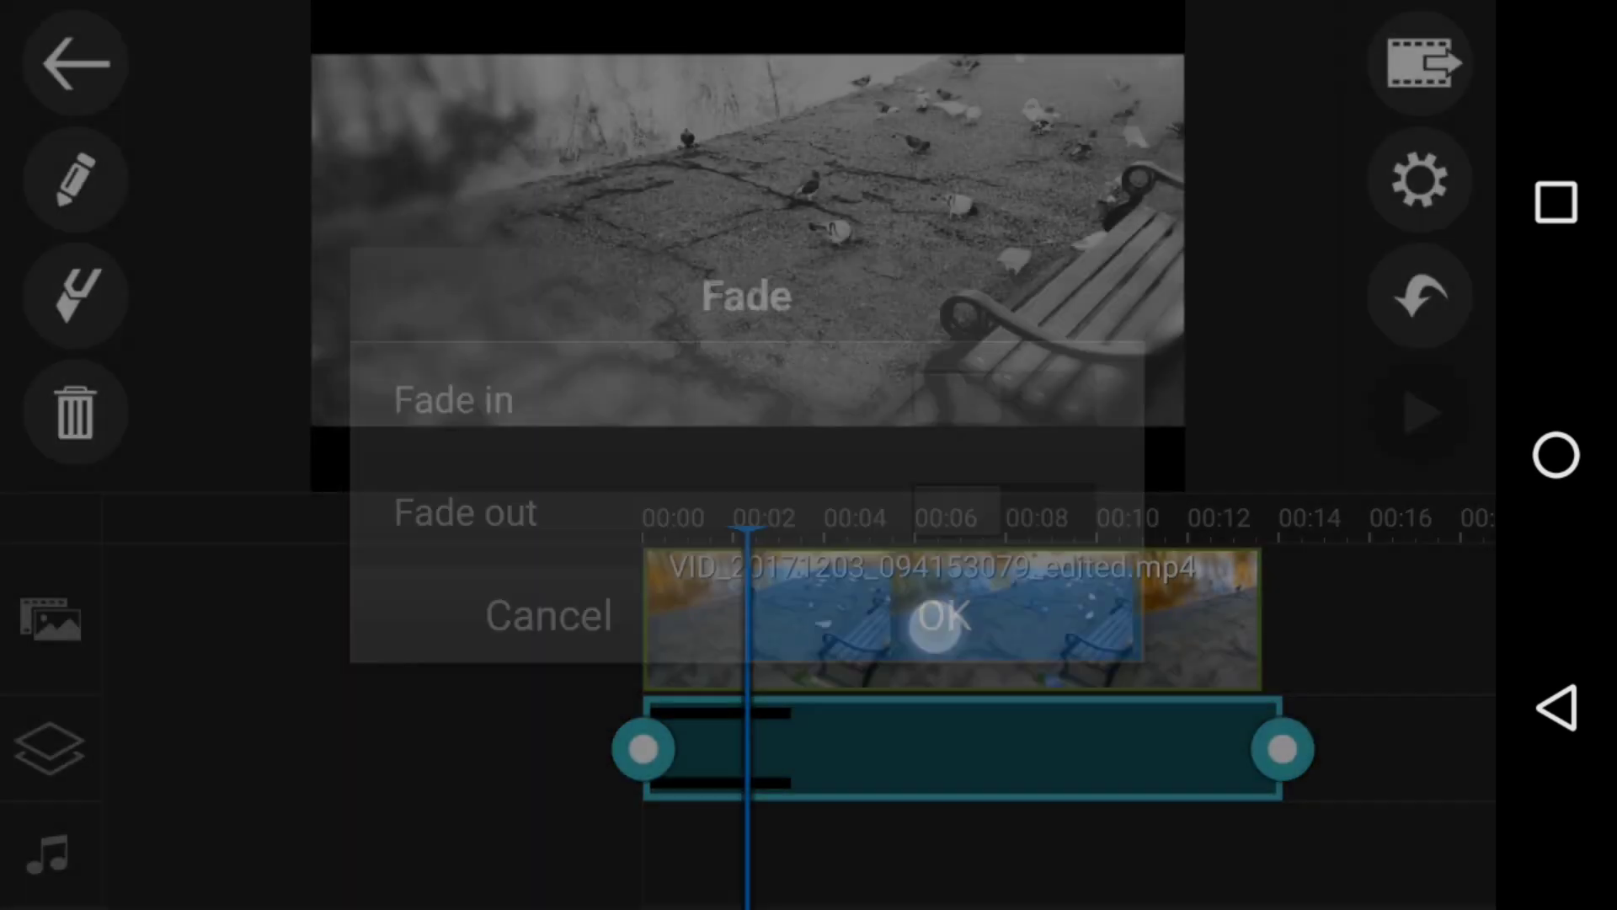
{"action": "left_click_drag", "start_coordinate": [1038, 858], "coordinate": [1146, 856]}
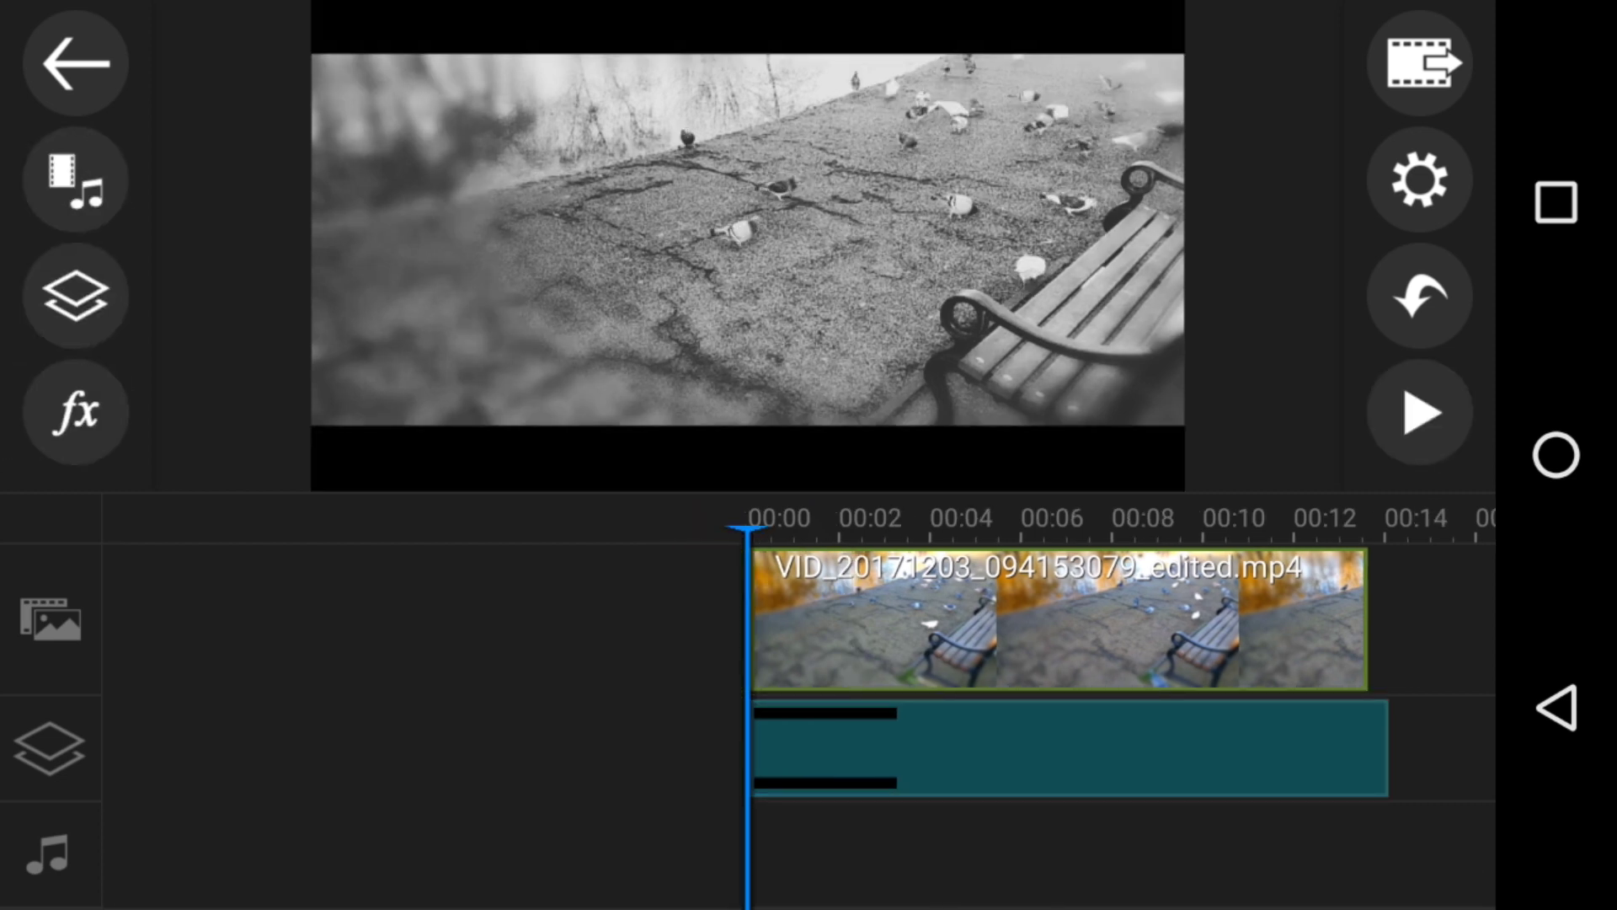
{"action": "left_click", "coordinate": [1421, 413]}
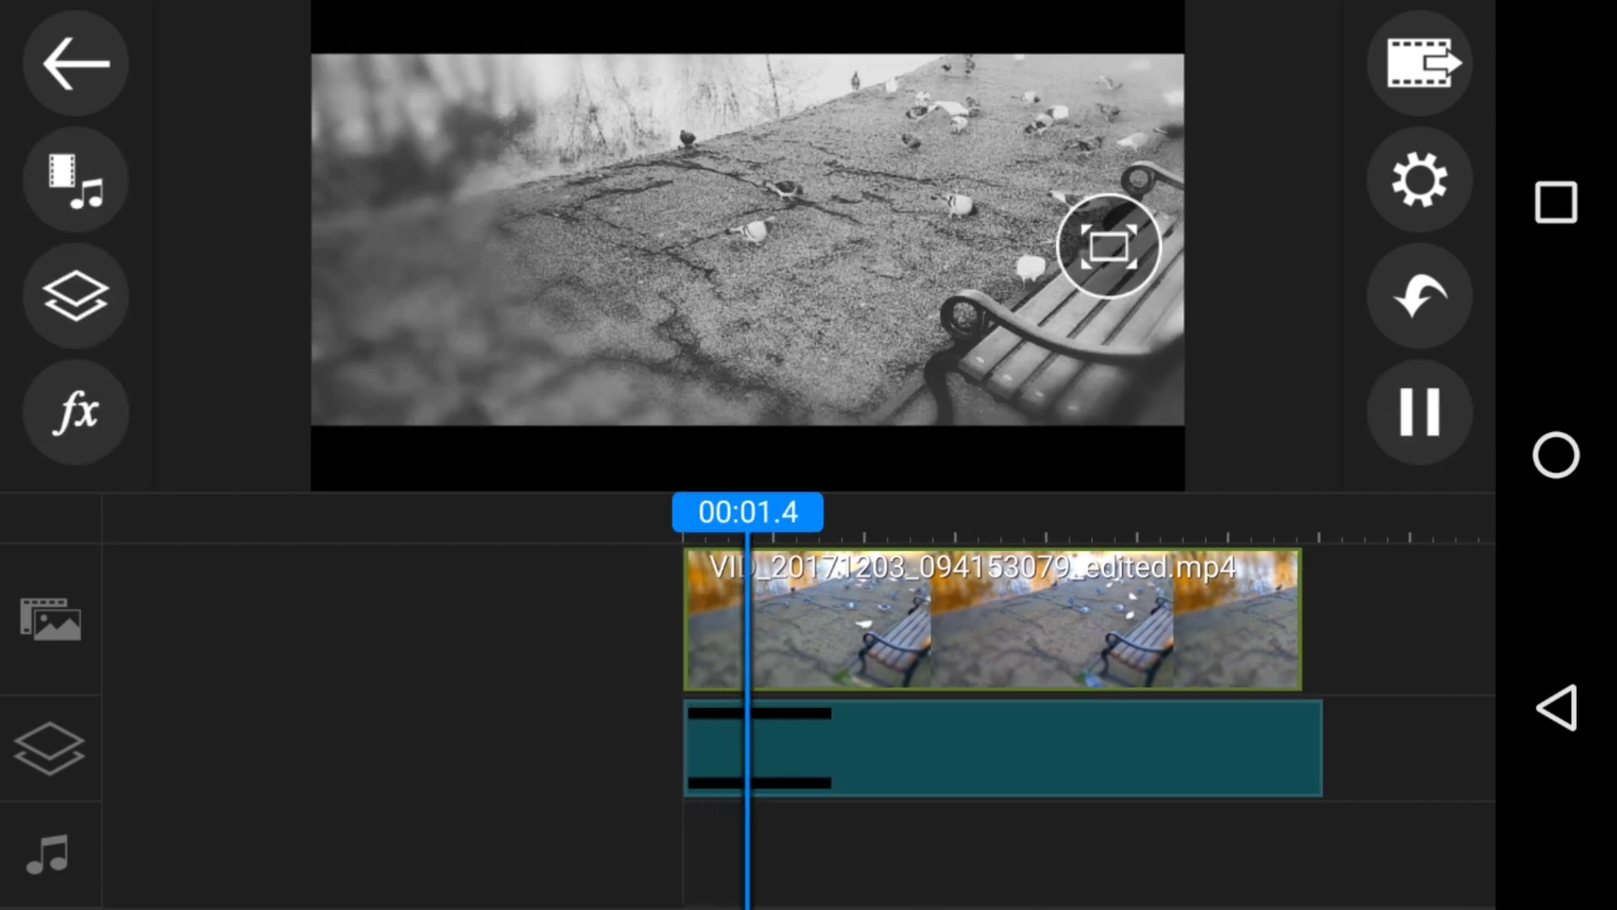